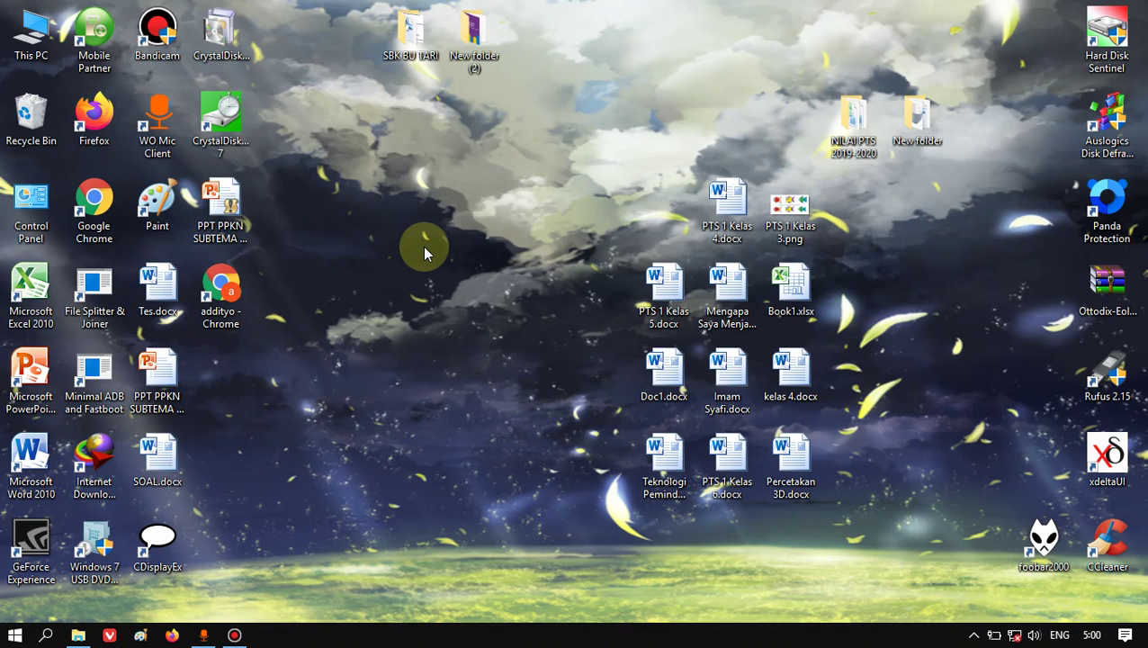
Open Microsoft Excel 2010 with a blank workbook.
double_click(18, 286)
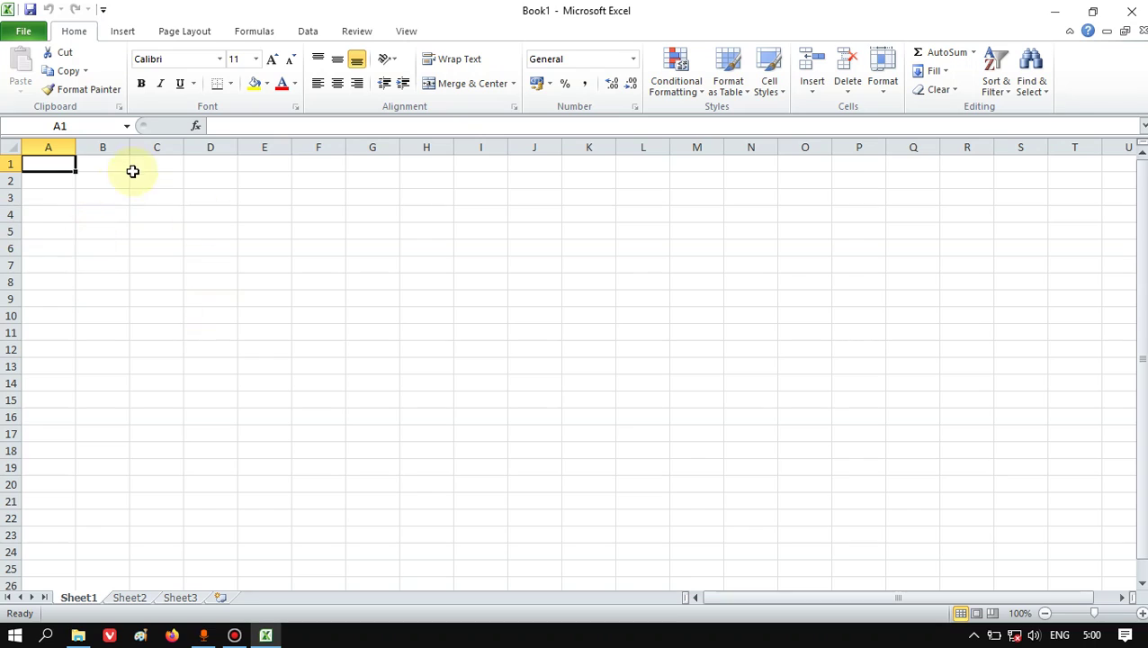
left_click(95, 180)
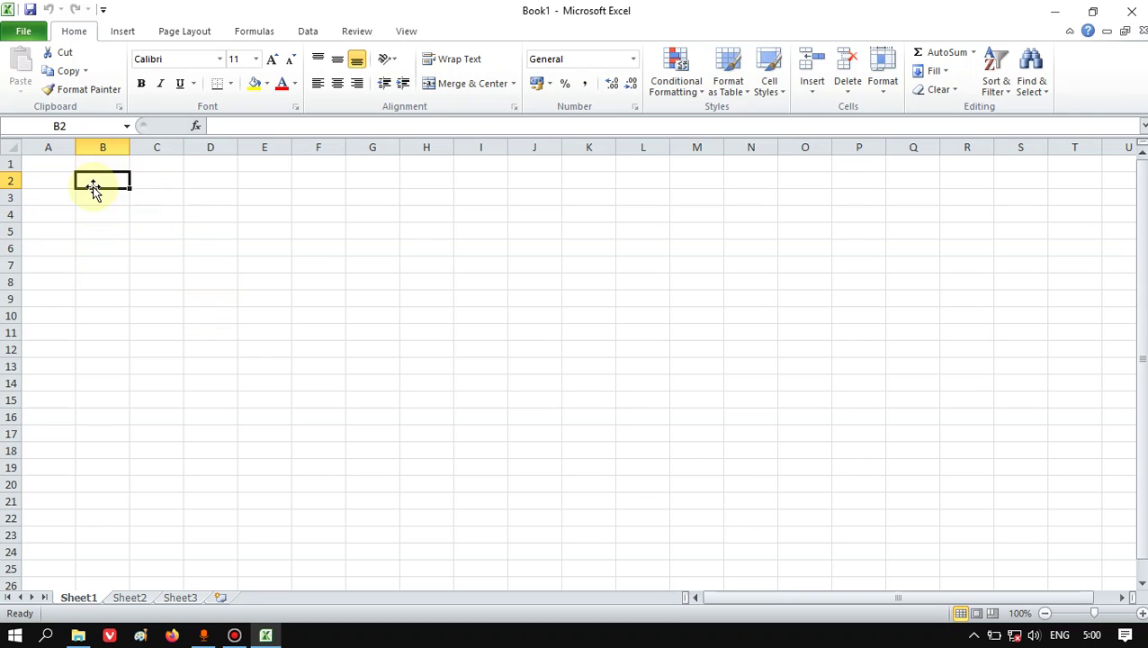
left_click(154, 186)
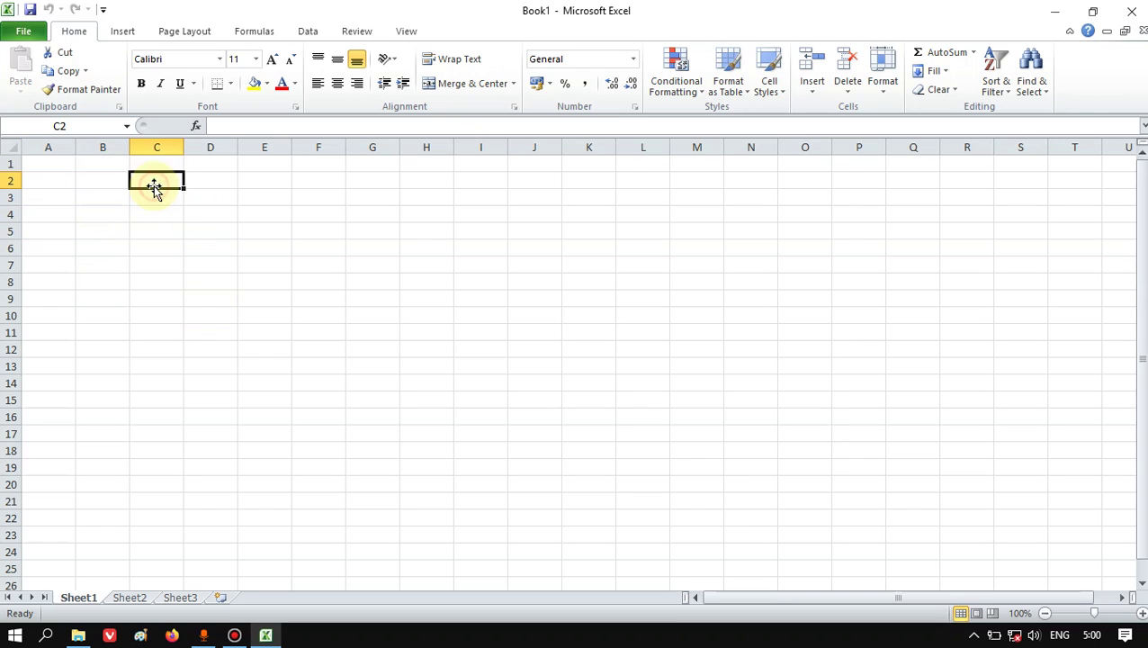
left_click(114, 184)
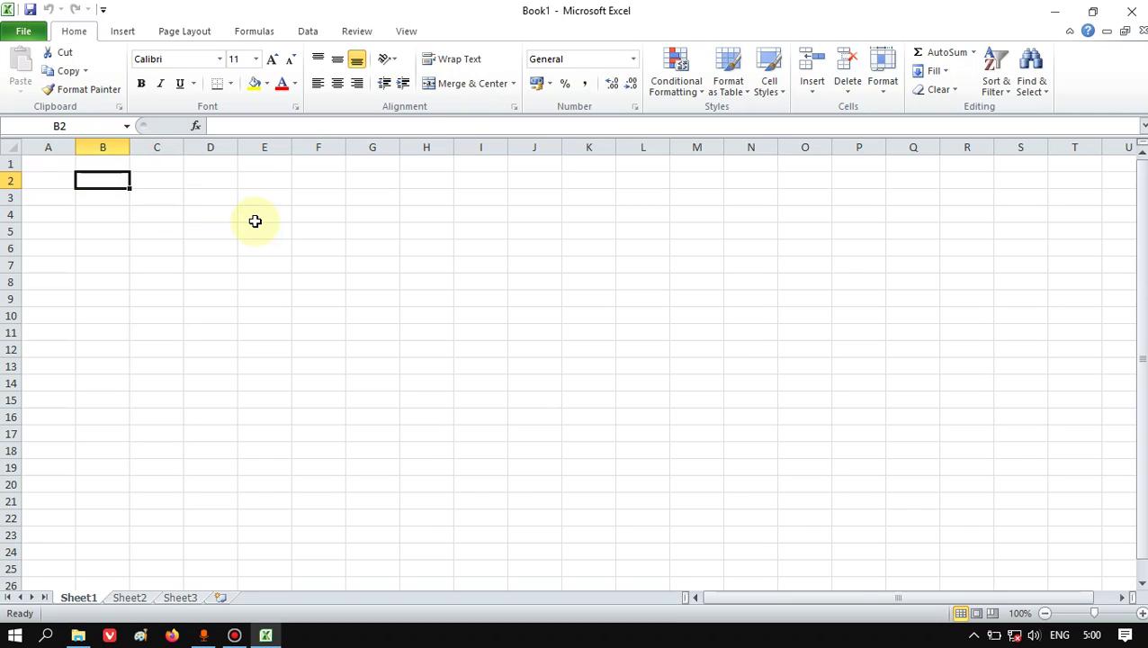
left_click(122, 200)
left_click(175, 175)
left_click(241, 177)
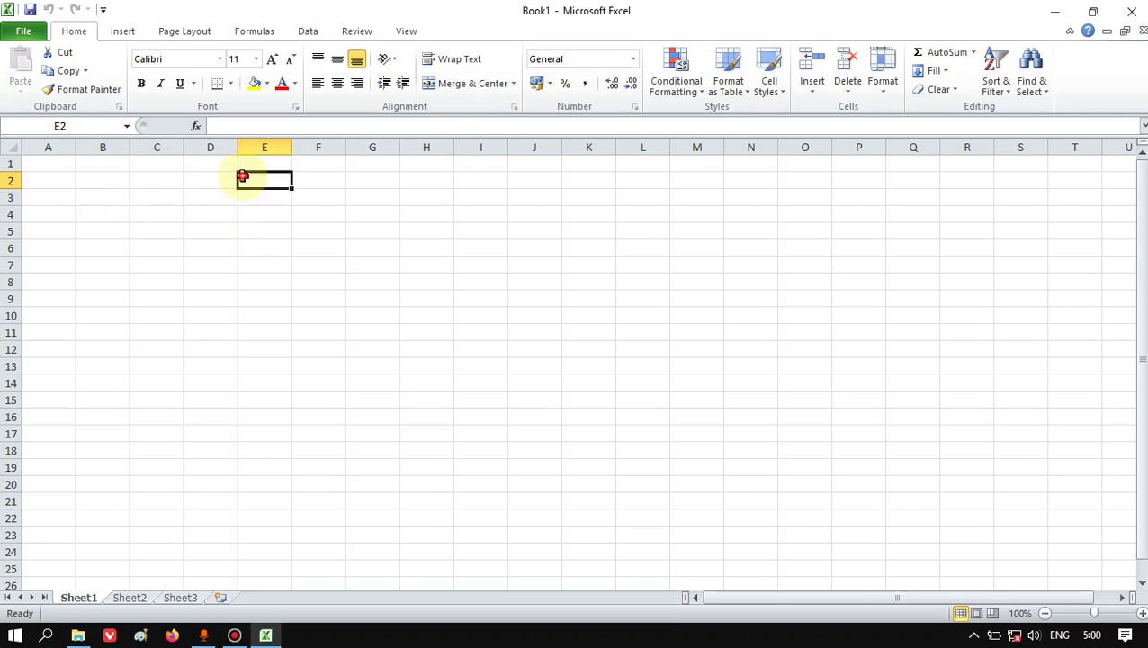
Enter one person's first name in cell B2 and another person's first name in cell B3.
left_click(104, 179)
type("a")
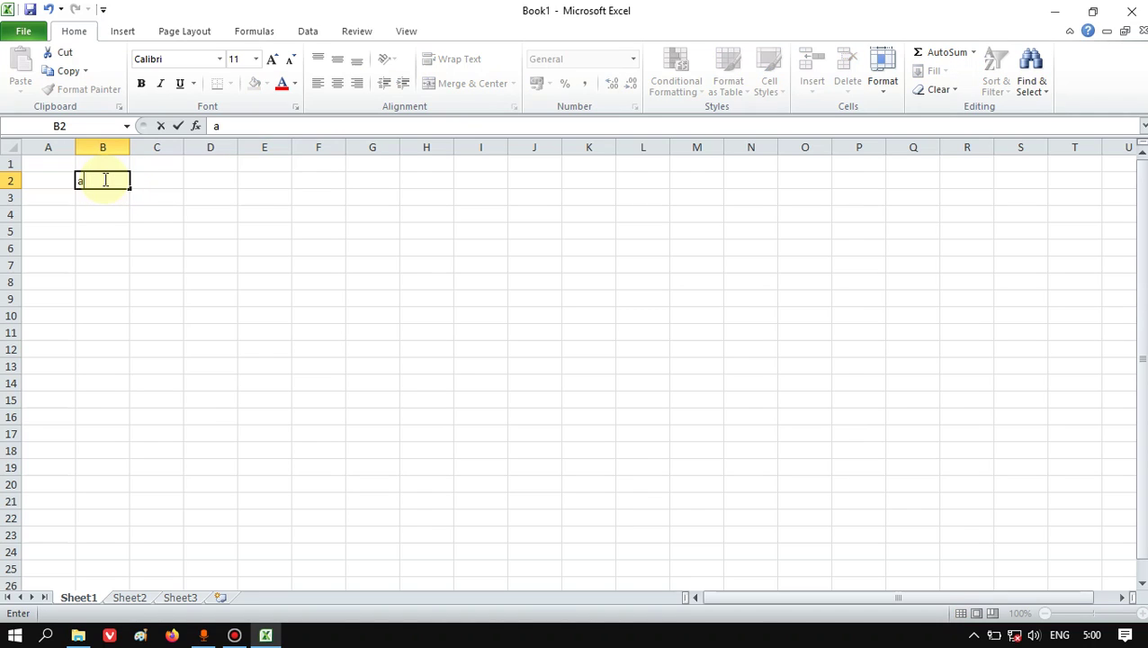
type("dit")
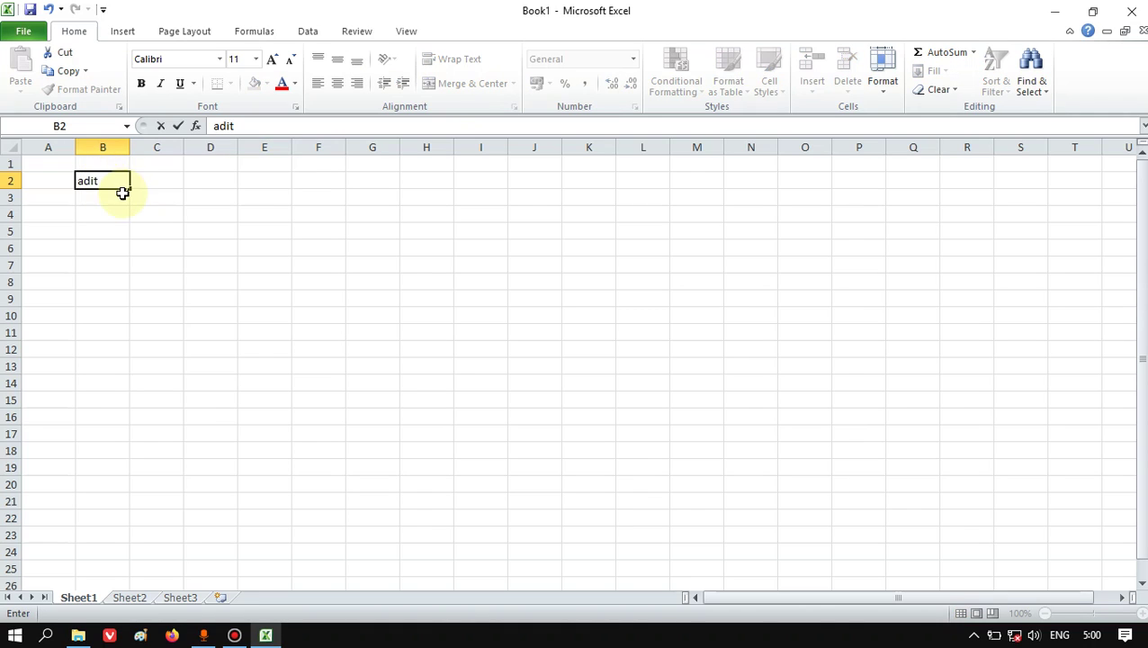
key("Return")
left_click(103, 181)
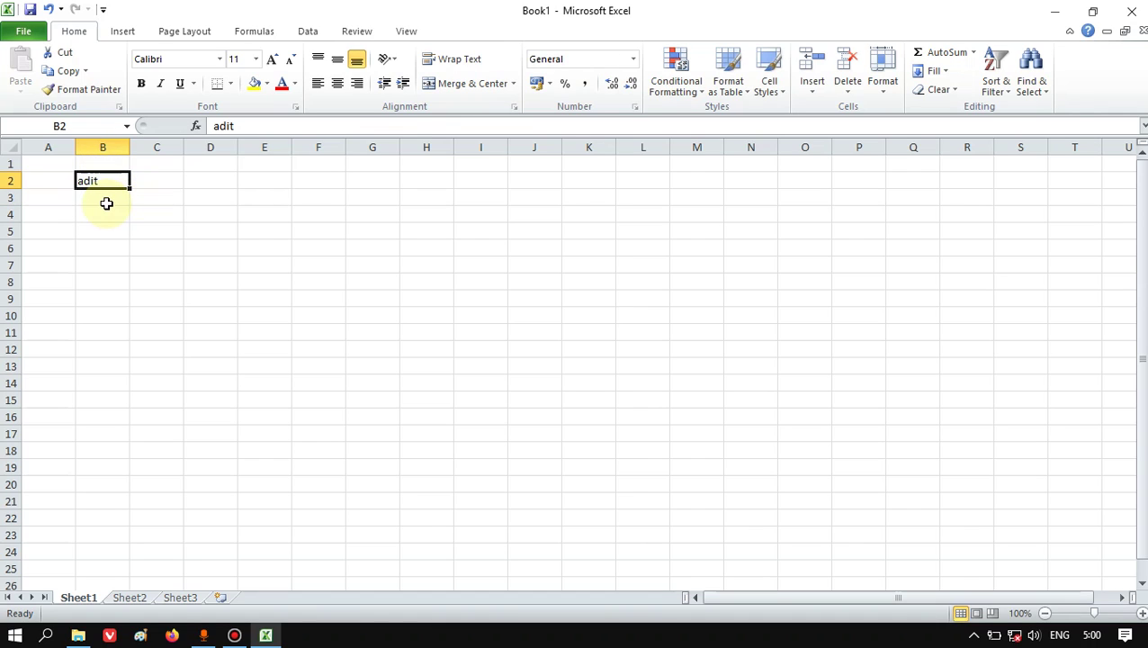
left_click(100, 195)
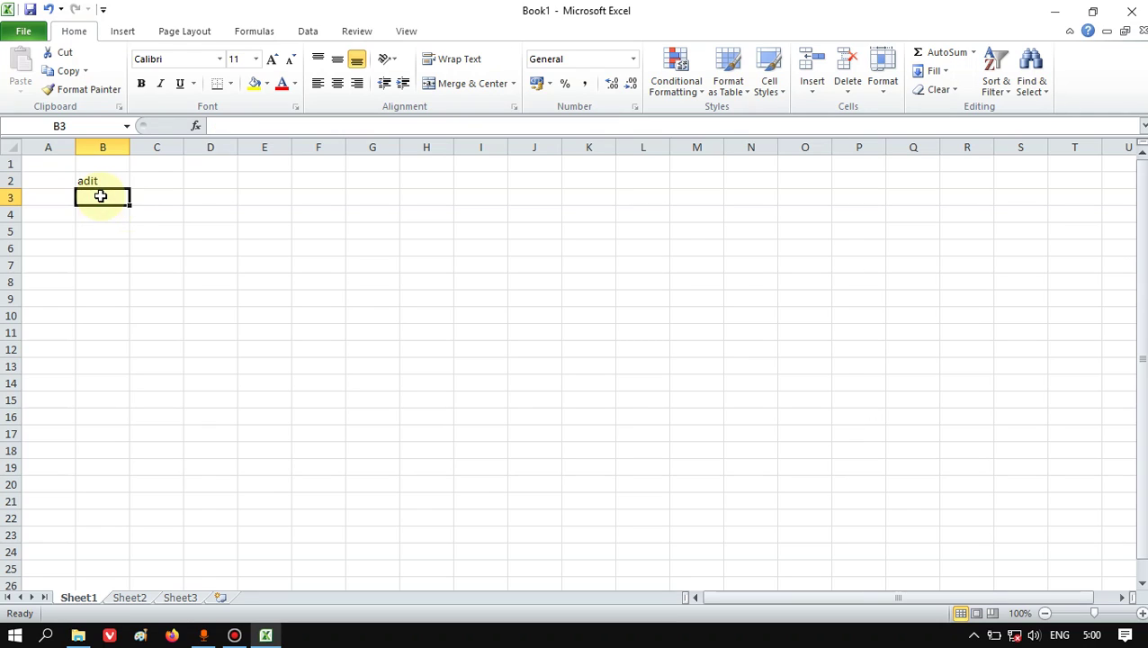
type("ga")
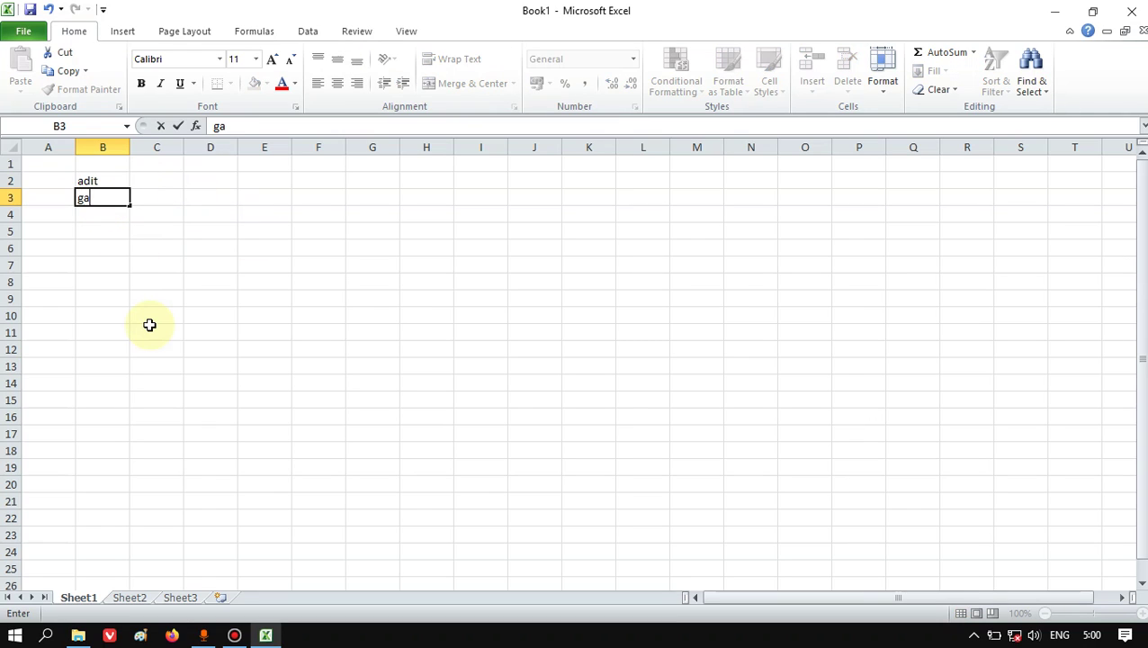
type("ni")
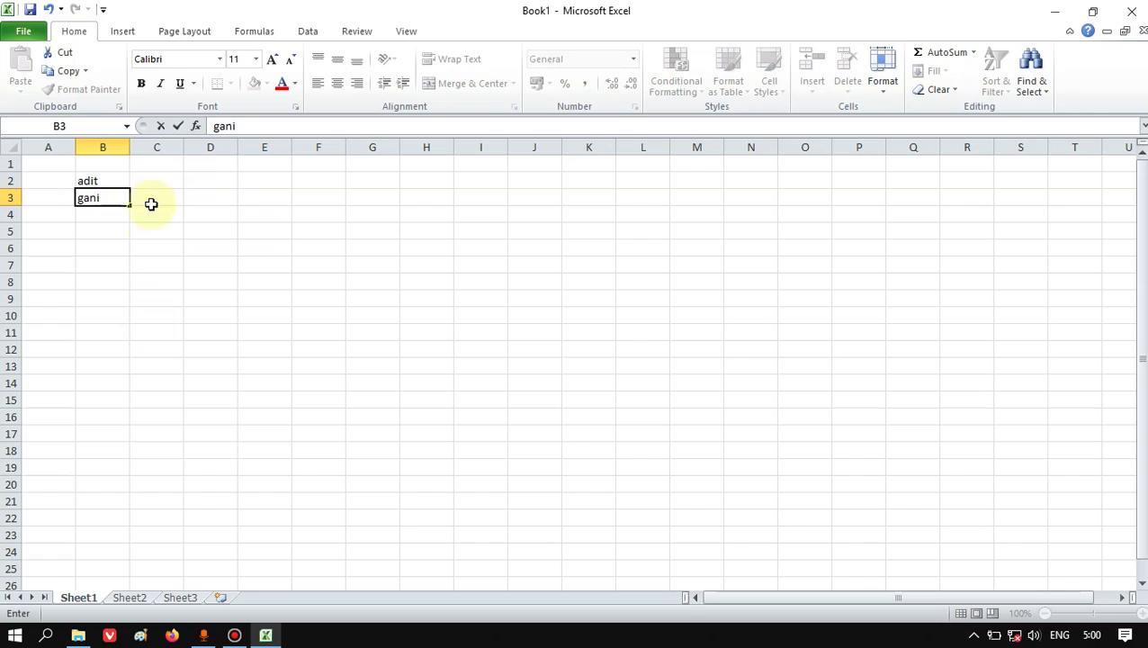
left_click(92, 215)
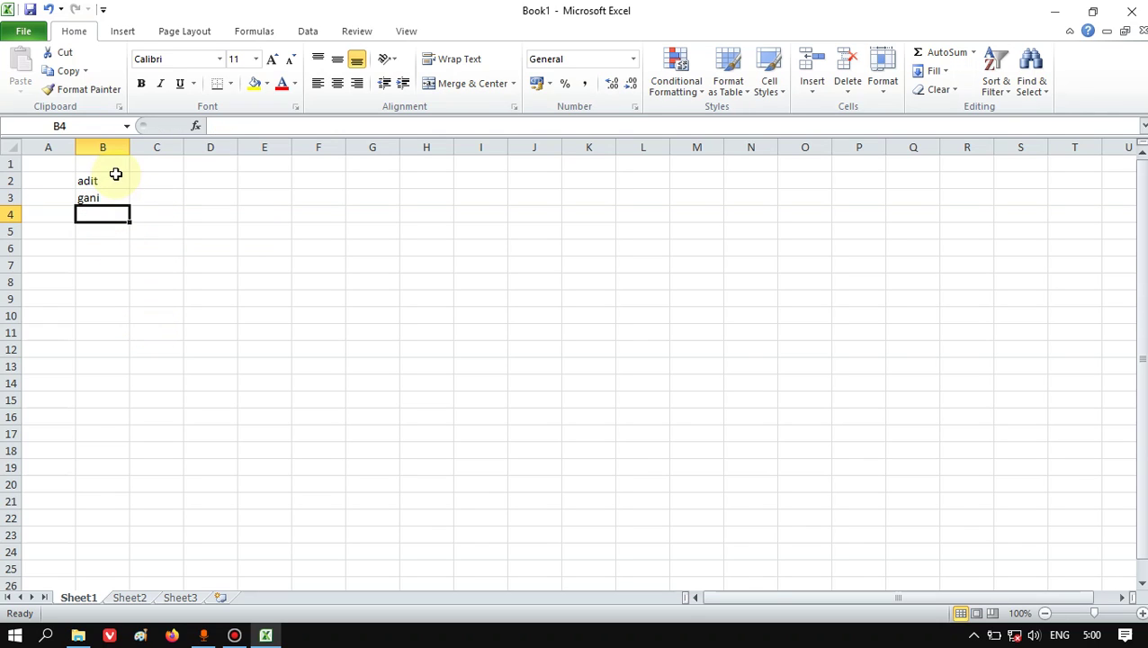
left_click(113, 180)
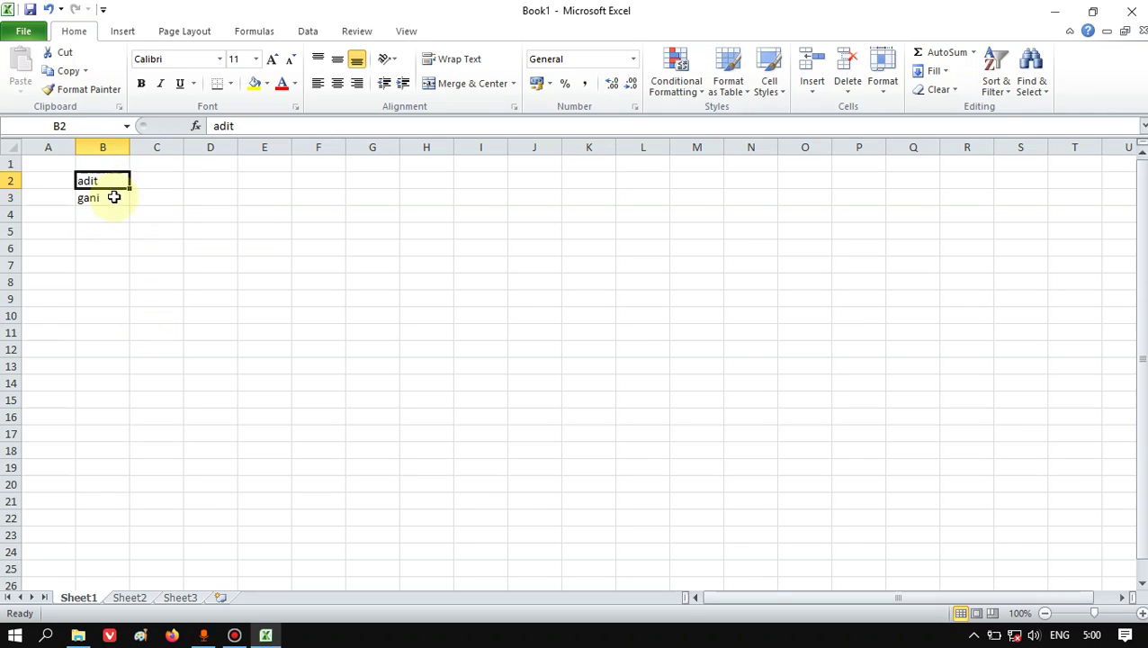
left_click(94, 199)
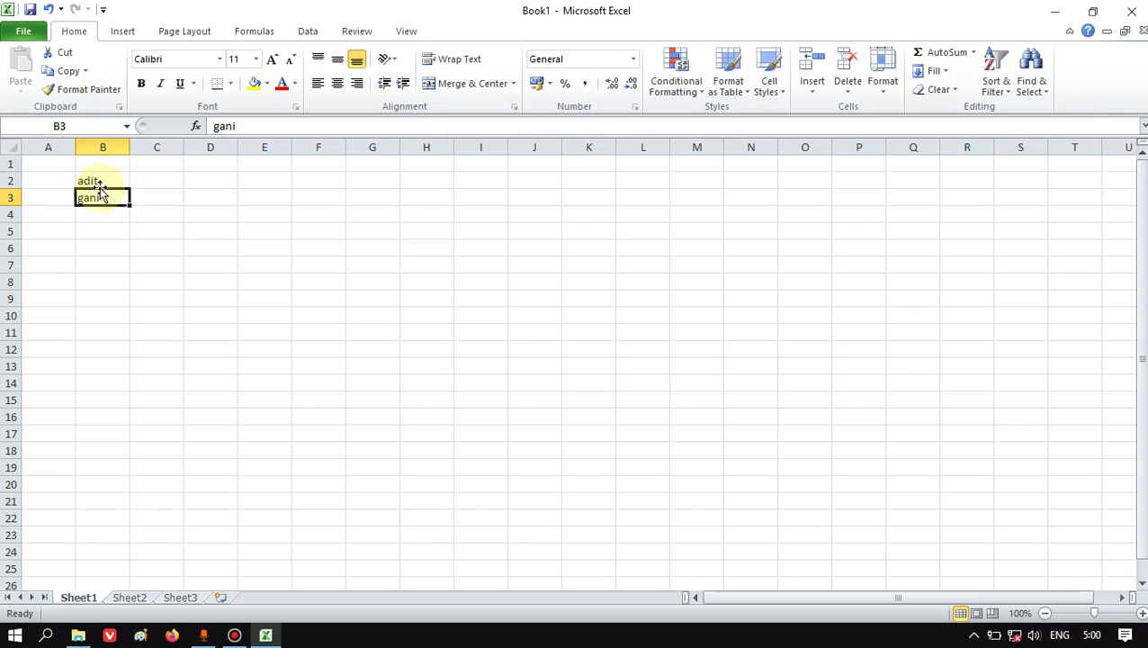
left_click(97, 180)
left_click(157, 177)
left_click(244, 165)
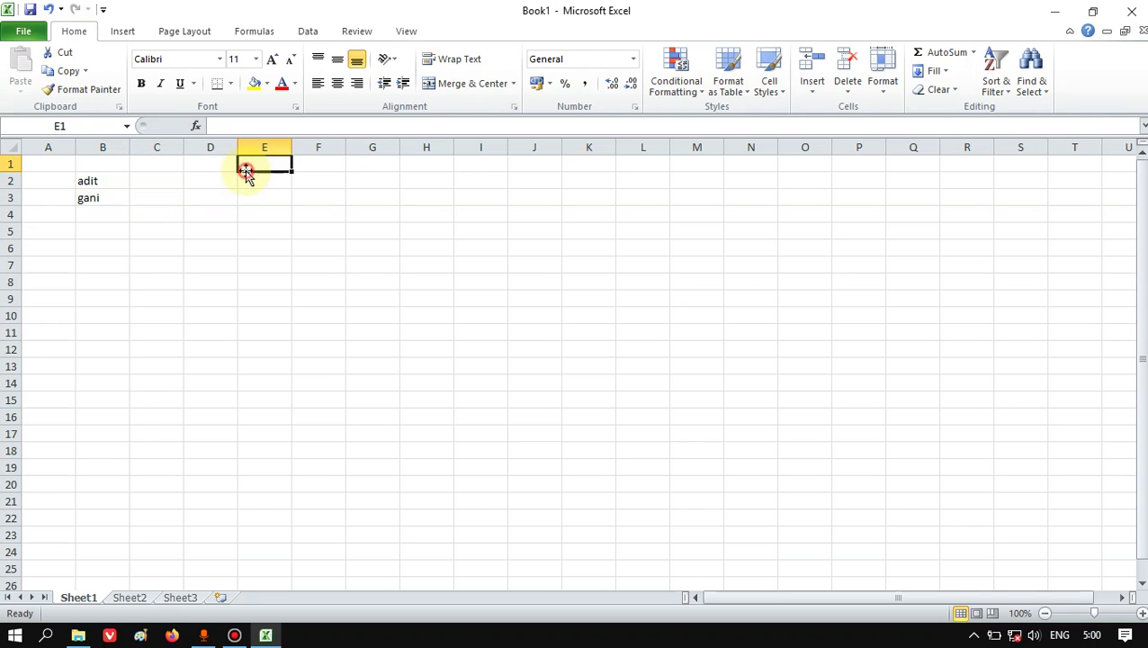
left_click(380, 181)
left_click(286, 227)
left_click(156, 218)
left_click(102, 215)
left_click(101, 183)
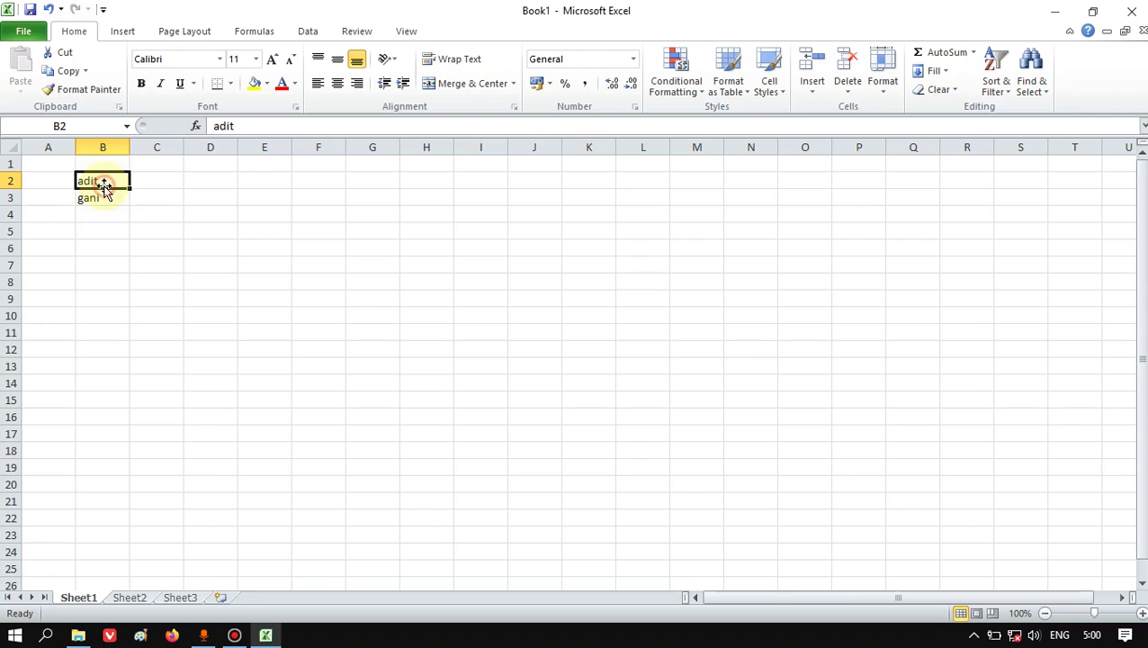
left_click(105, 210)
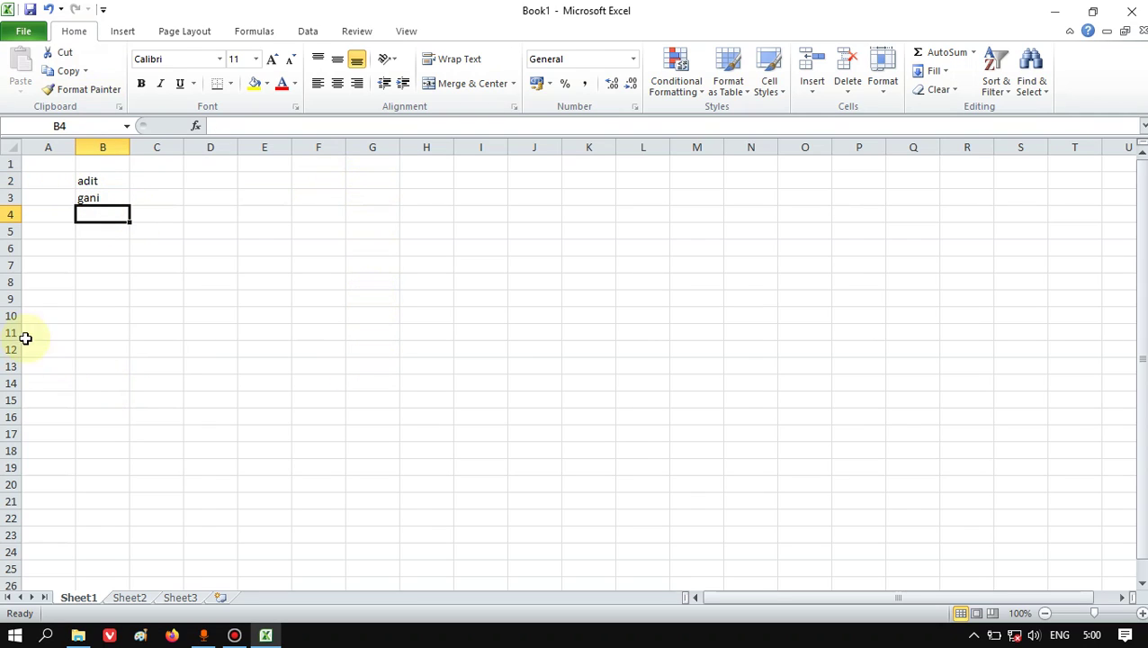
Check the print preview of the sheet with the two names before any borders are applied, and return to the worksheet.
left_click(20, 30)
left_click(39, 261)
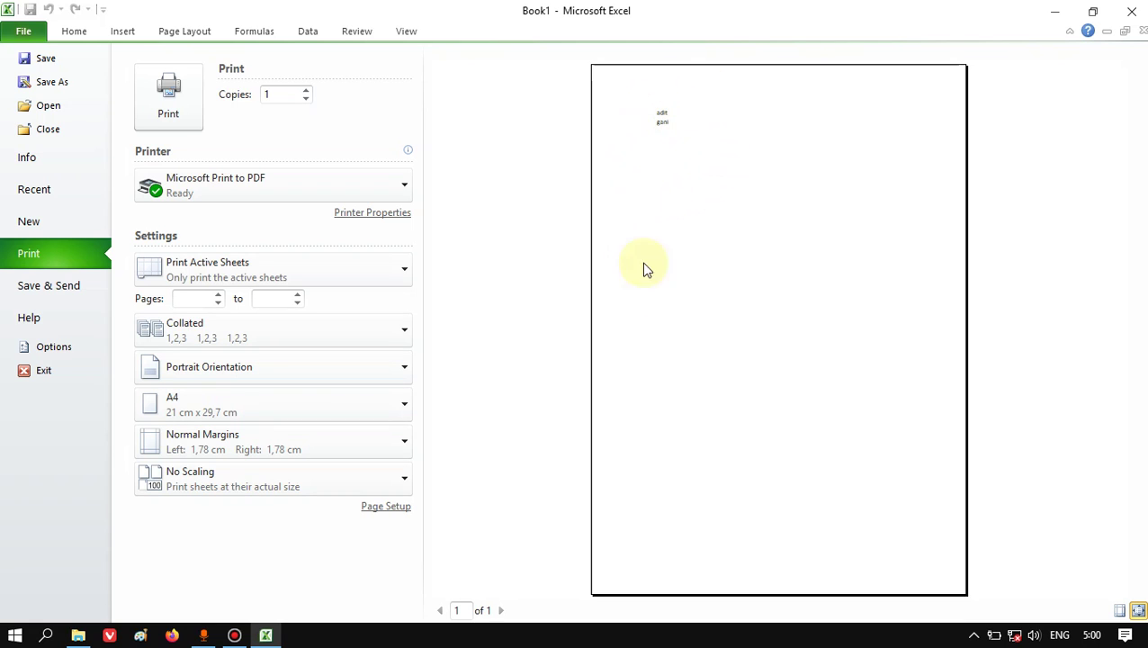
left_click(78, 30)
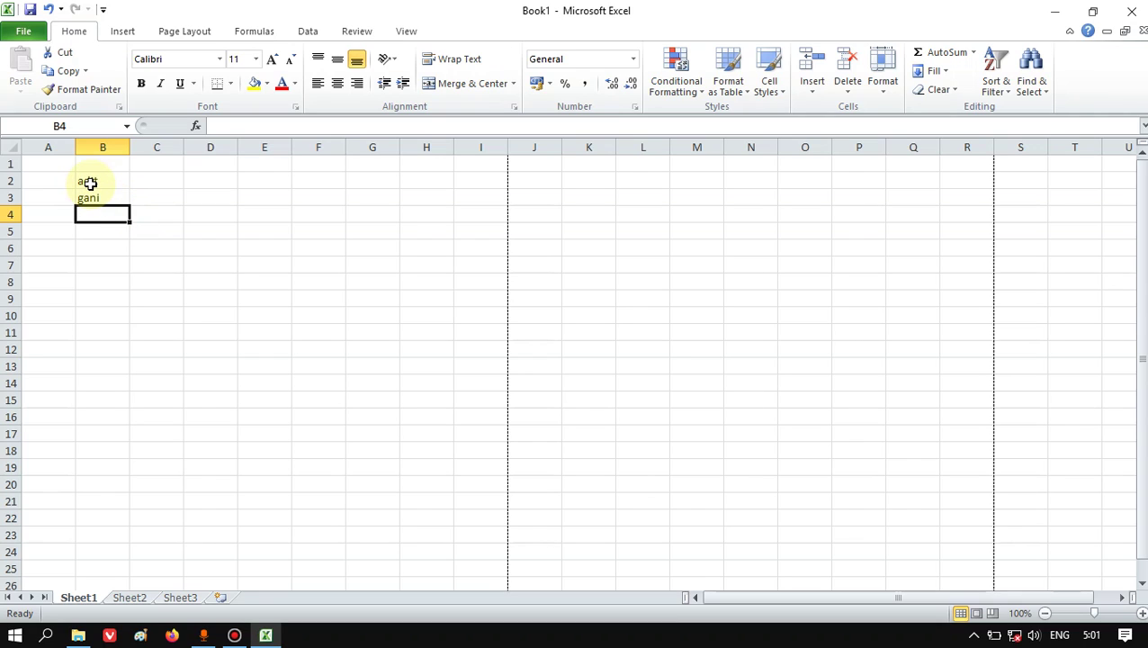
Try applying All Borders to the range A1:E10 and undo it.
left_click_drag(46, 163, 261, 326)
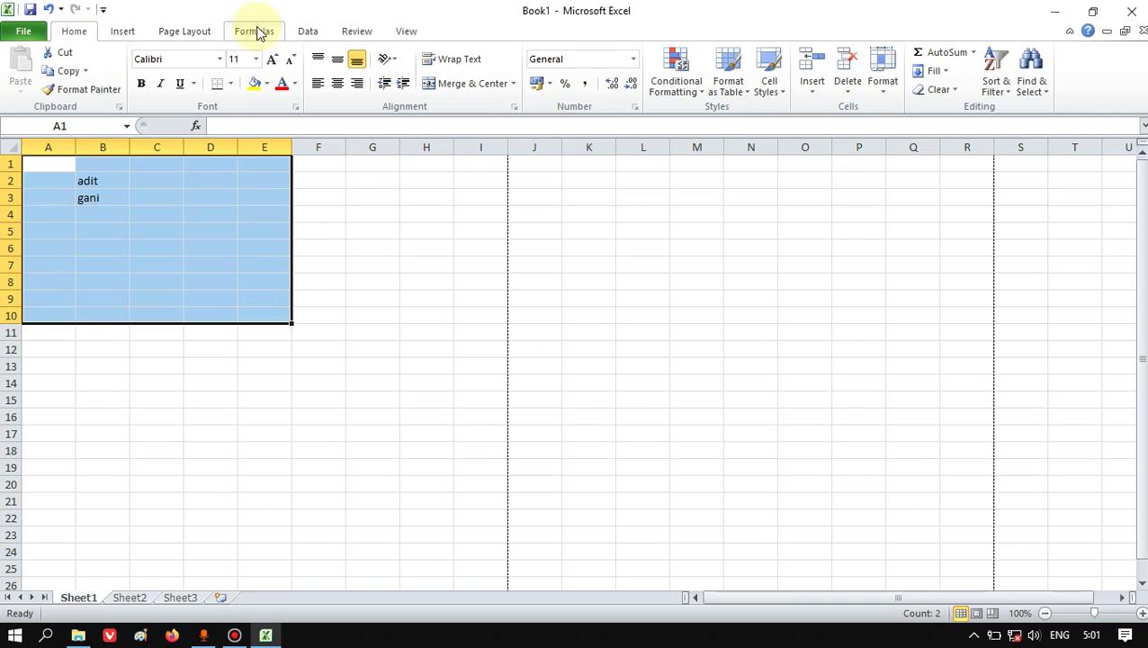
left_click(230, 84)
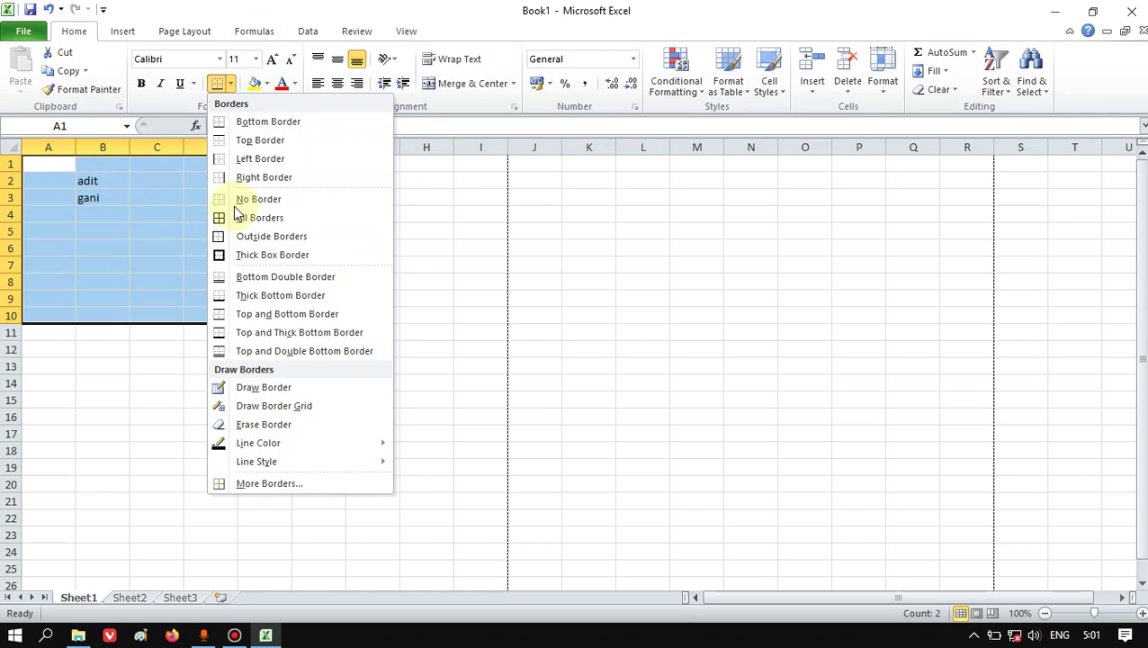
left_click(275, 217)
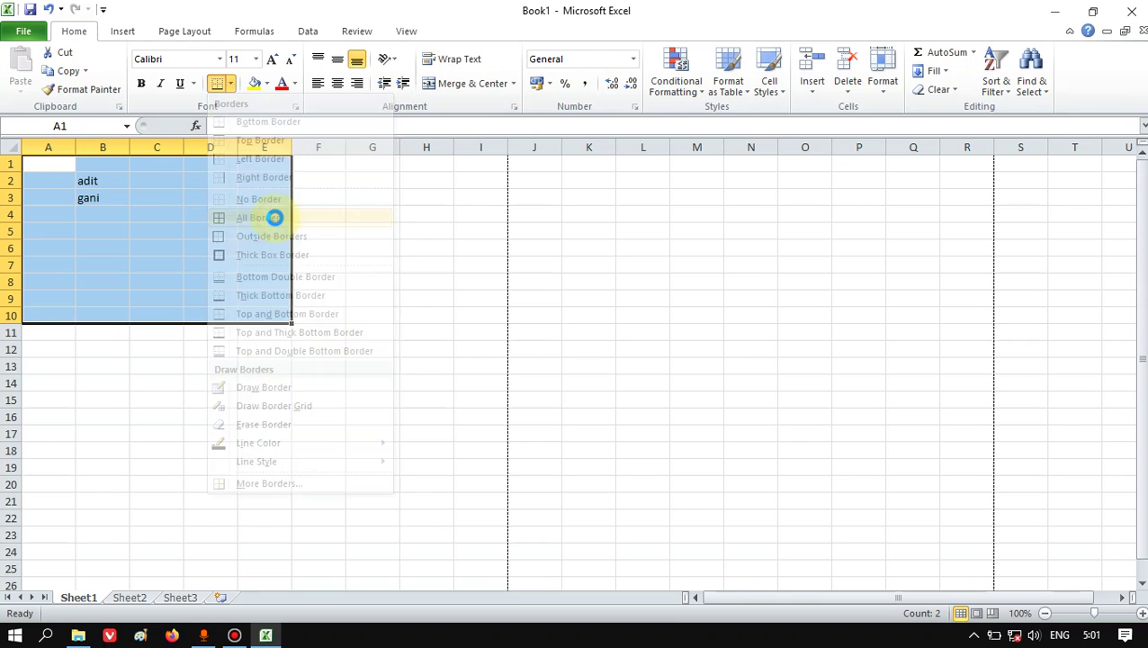
left_click(430, 244)
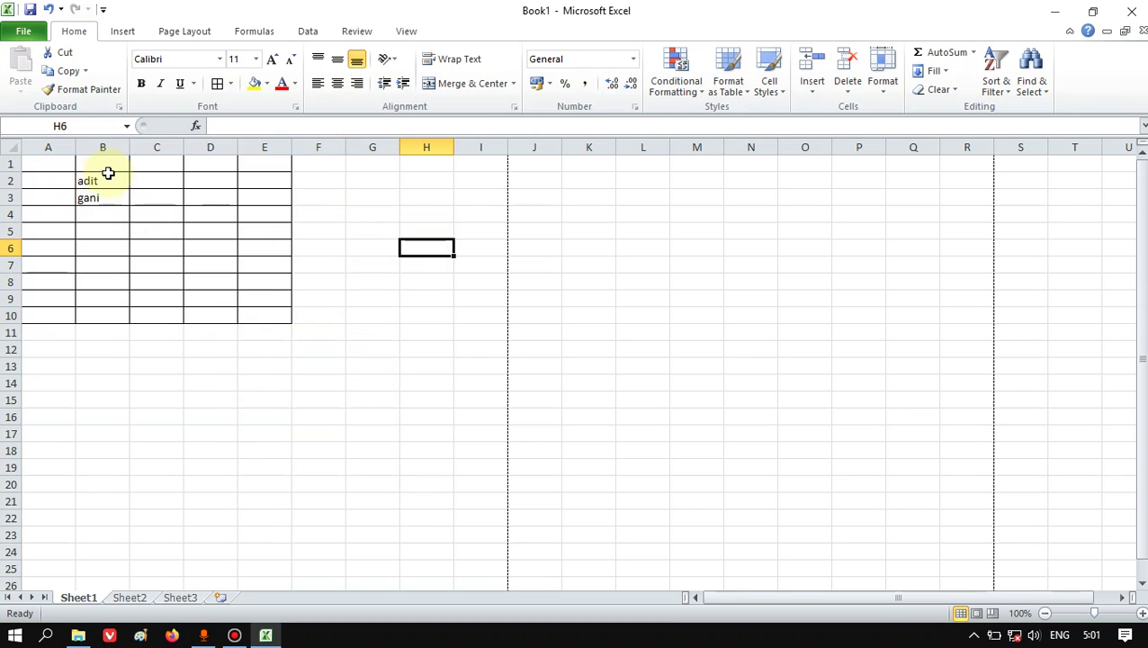
left_click(49, 9)
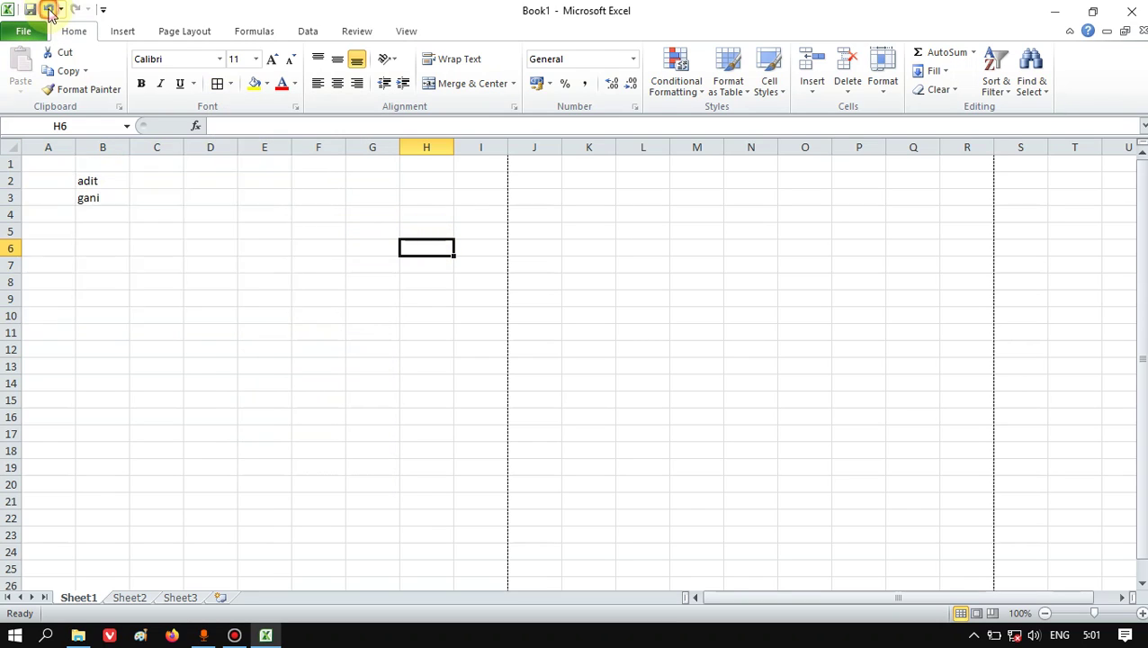
Apply All Borders to the range B2:E9, so that the table starts at the first name.
double_click(101, 182)
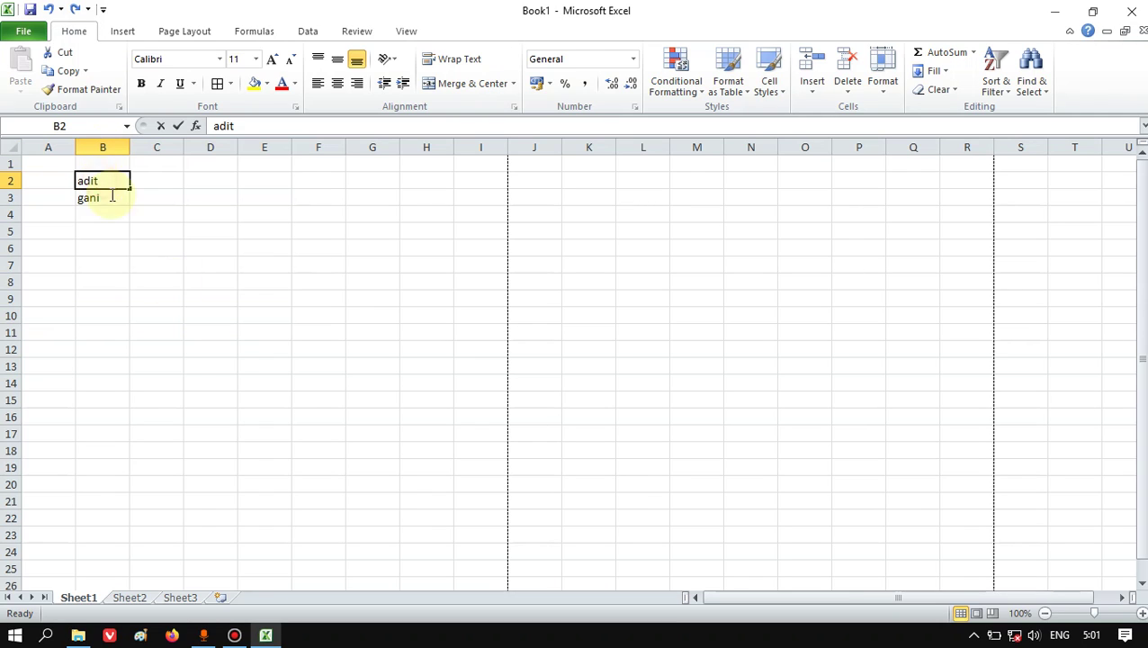
left_click(216, 313)
left_click(101, 181)
double_click(100, 181)
left_click_drag(179, 194, 245, 290)
left_click(116, 180)
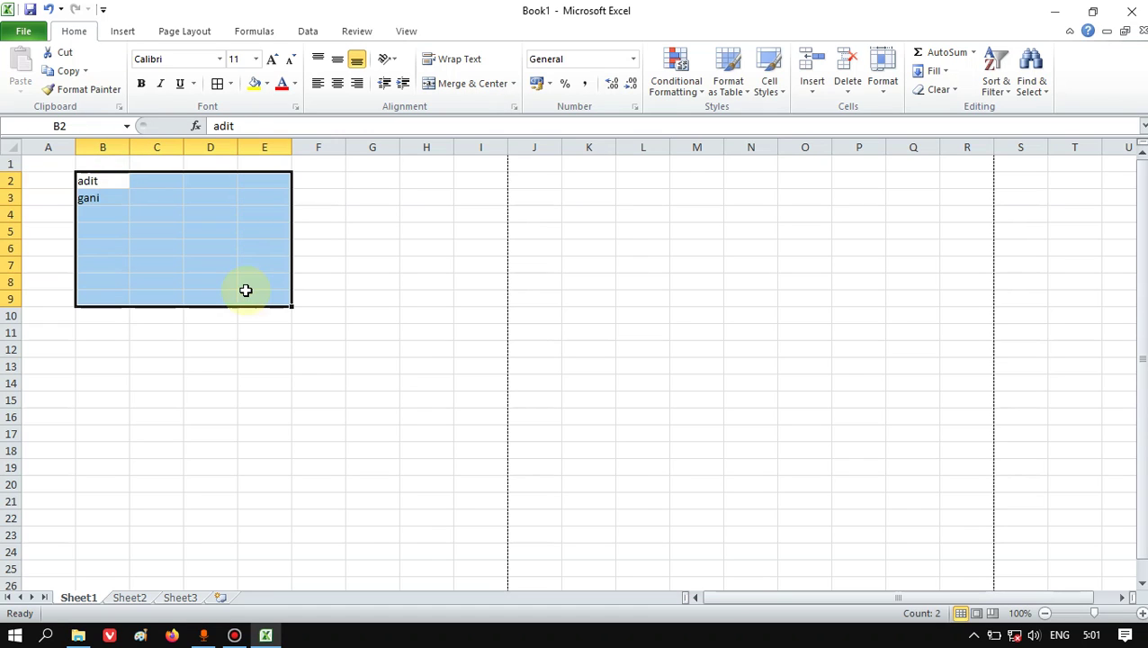
left_click(216, 90)
left_click(231, 85)
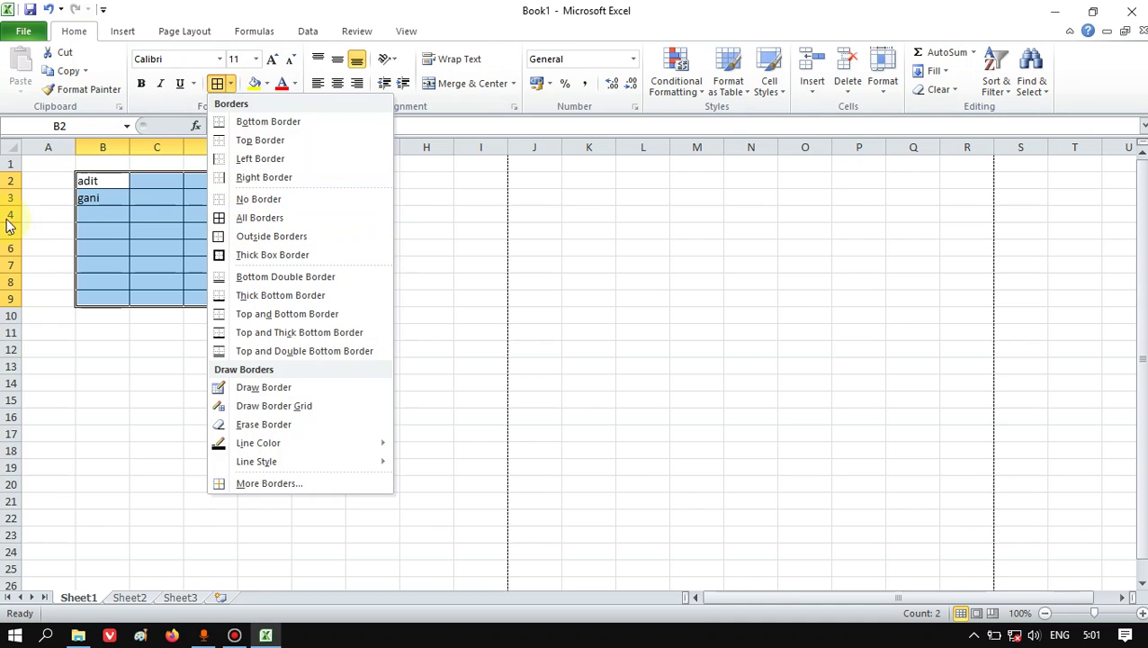
left_click(43, 327)
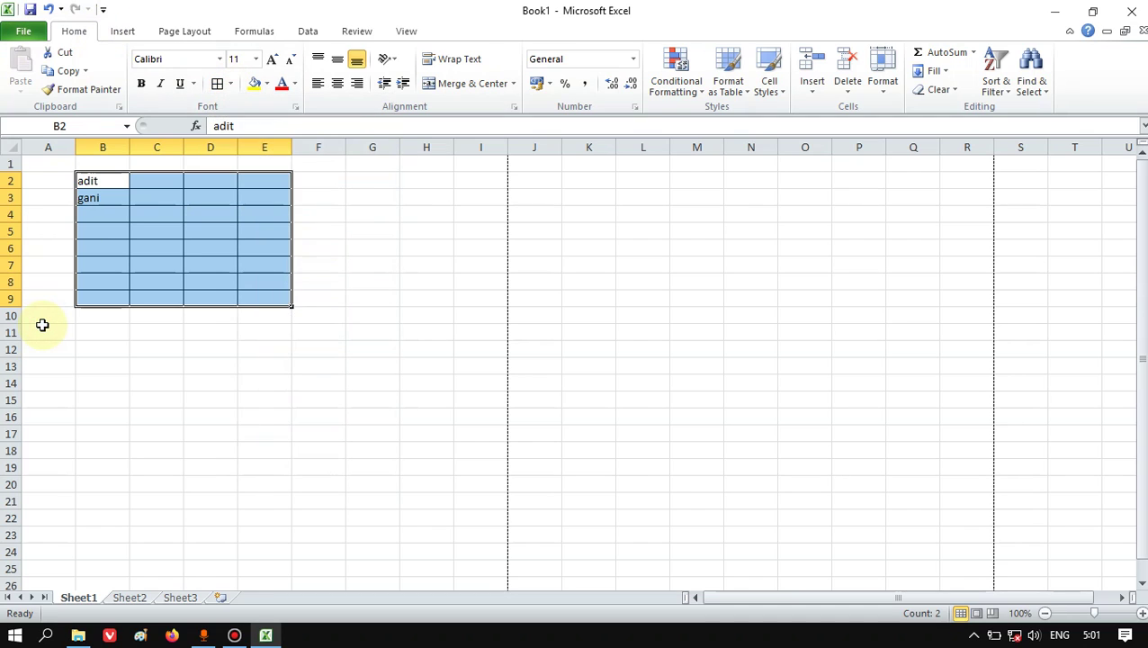
left_click(43, 329)
Check how the bordered table looks in the print preview and return to the worksheet.
left_click(22, 36)
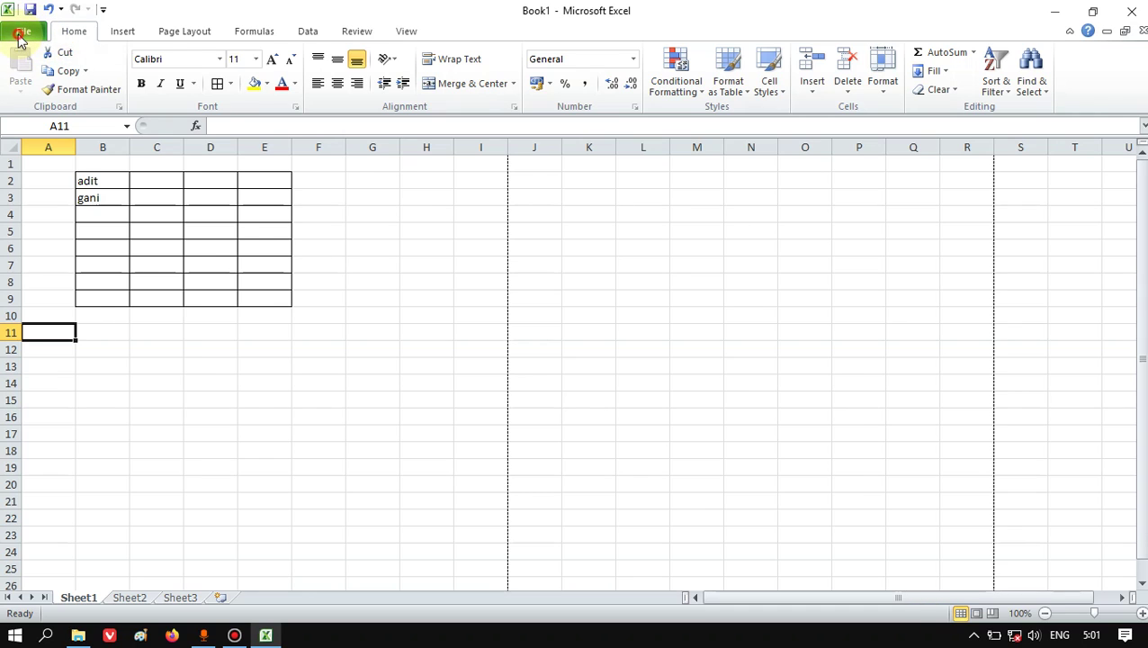
left_click(51, 257)
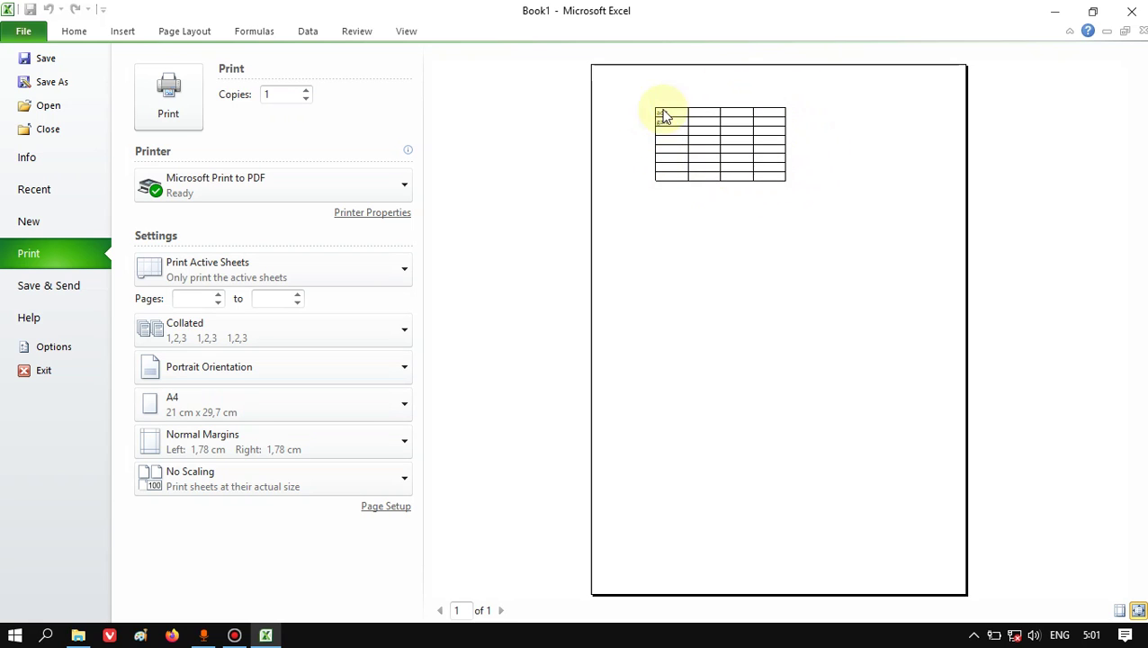
left_click(77, 32)
Review the available border options for the table range B2:E9 without changing its borders, and reselect cell B2.
left_click_drag(103, 180, 282, 299)
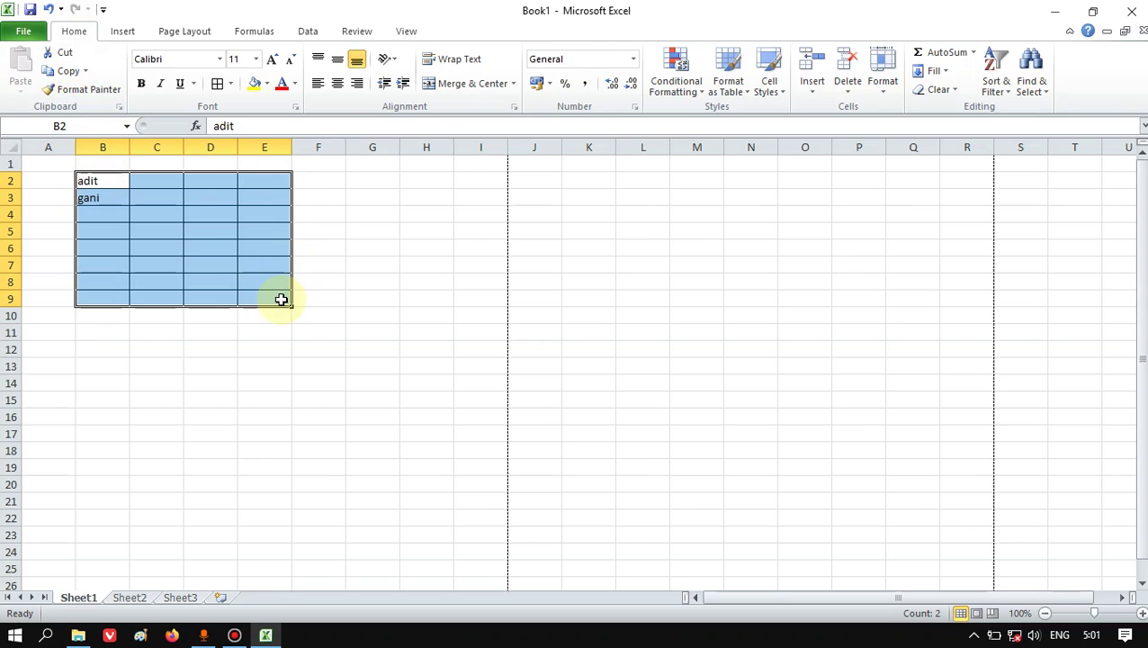
left_click(231, 84)
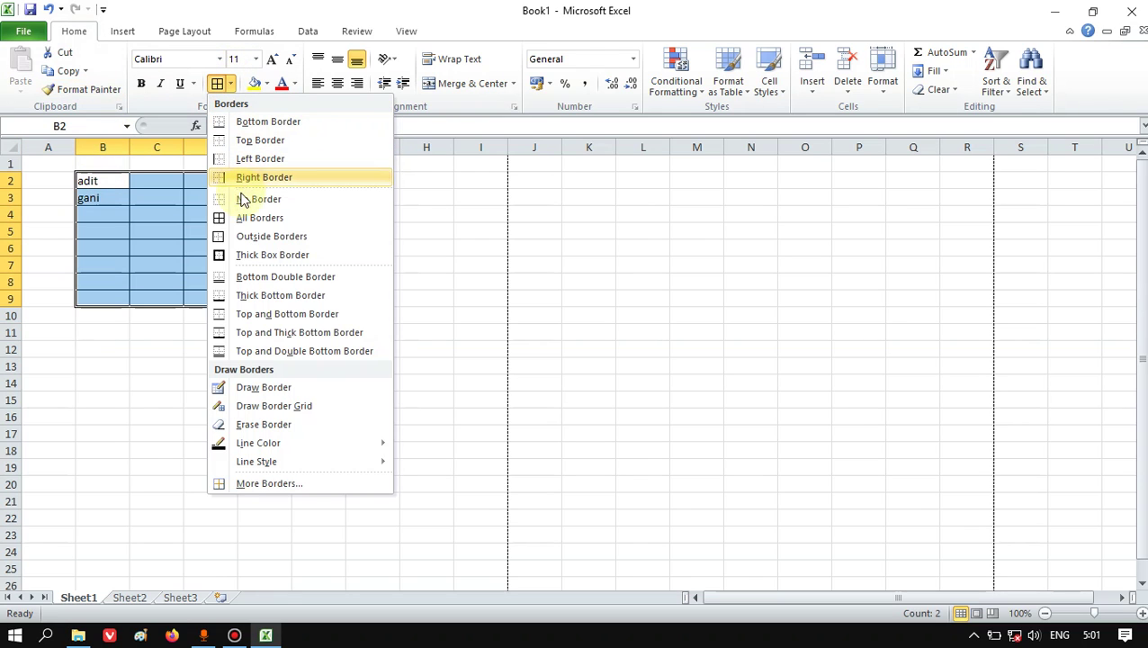
left_click(258, 219)
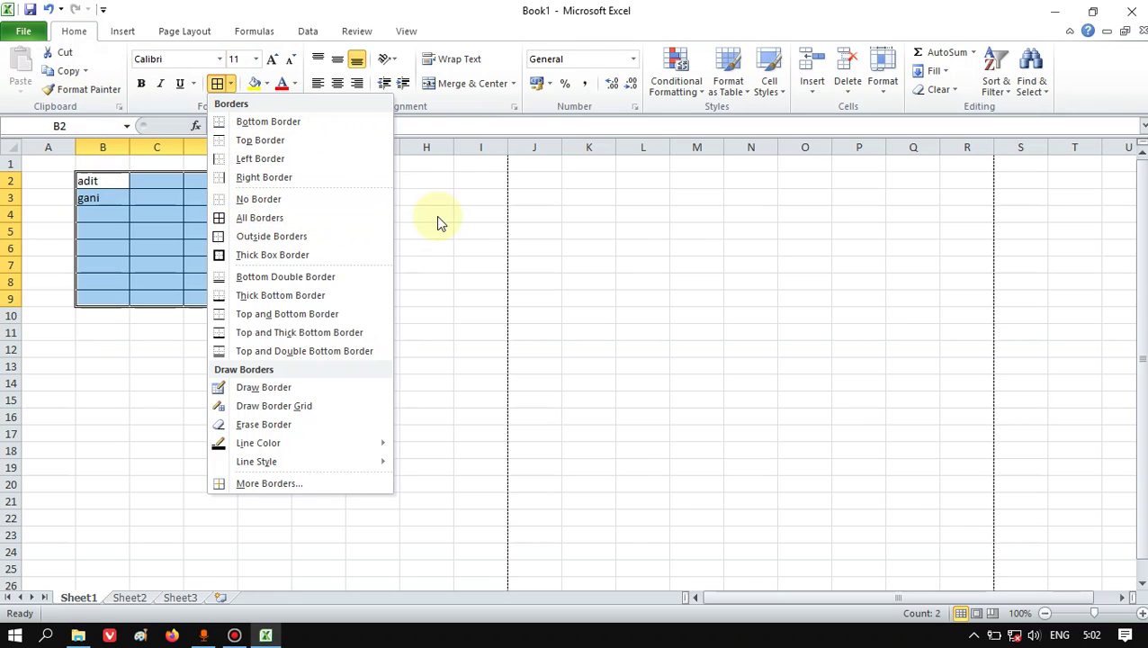
left_click(436, 216)
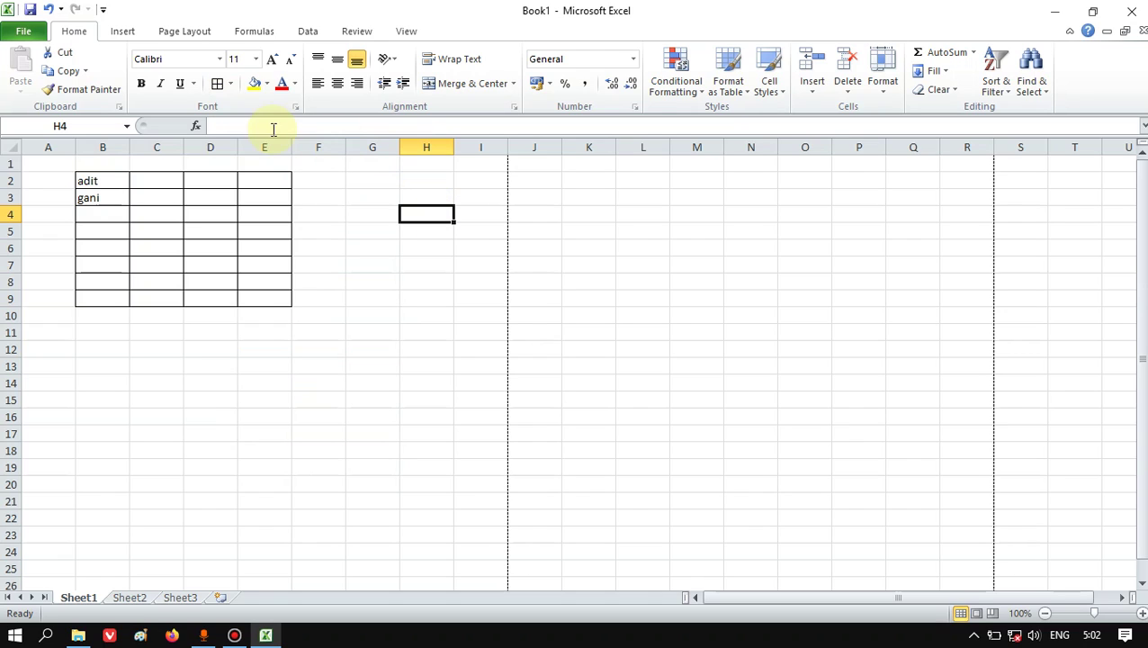
left_click(95, 183)
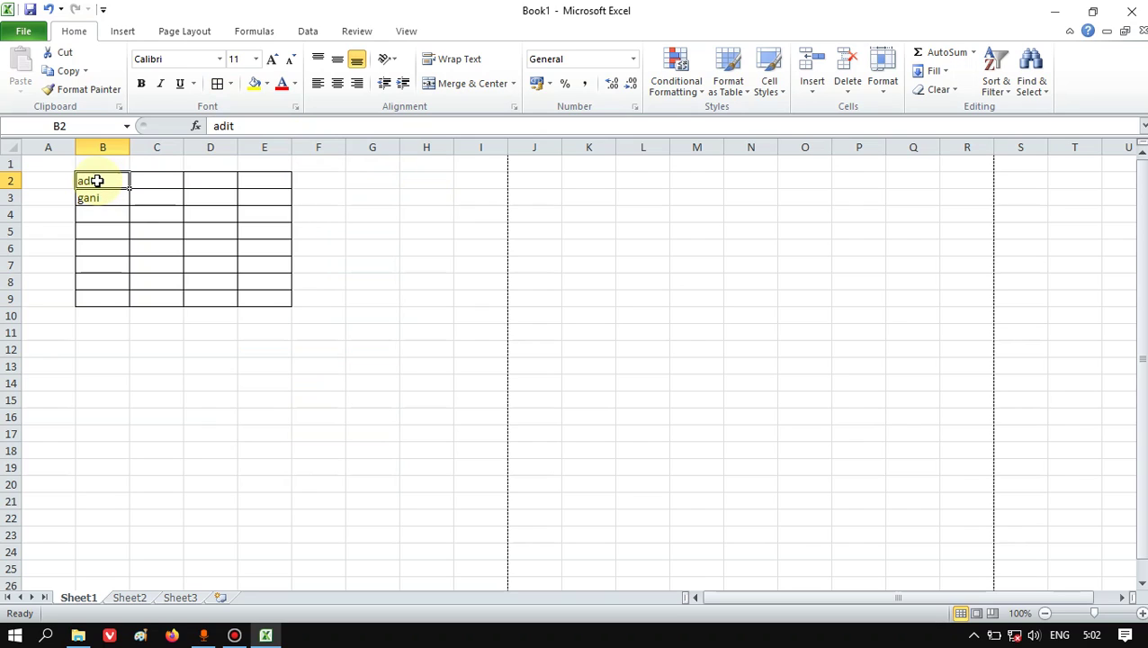
Merge and center the cells B2:E2 in the first row of the bordered table.
left_click_drag(95, 183, 258, 191)
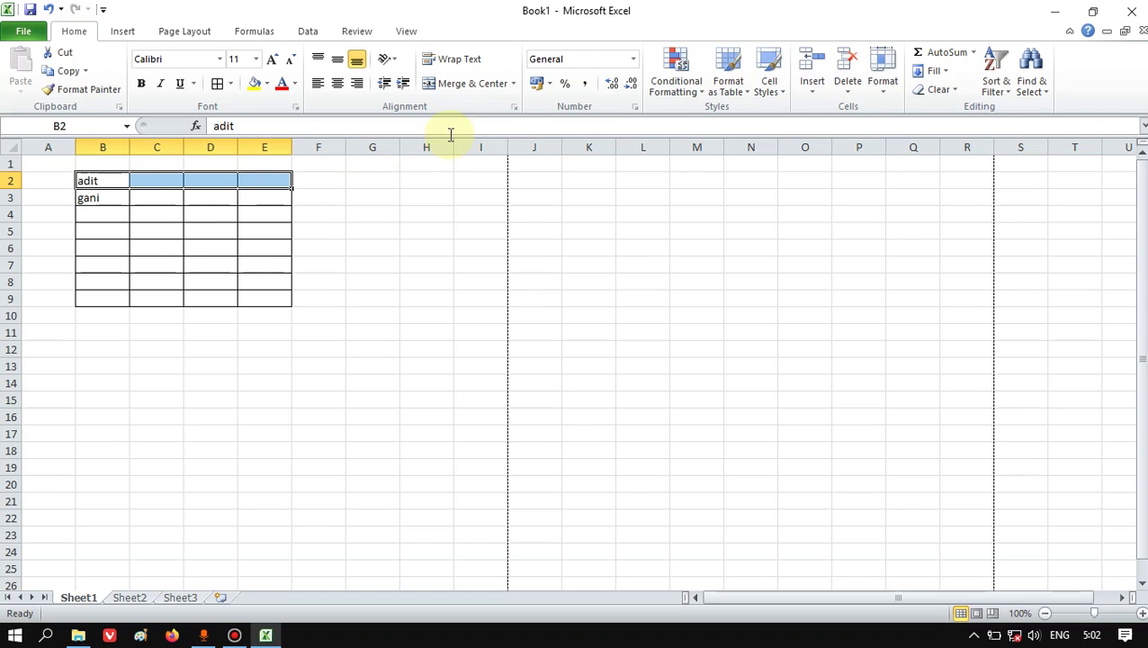
left_click(114, 182)
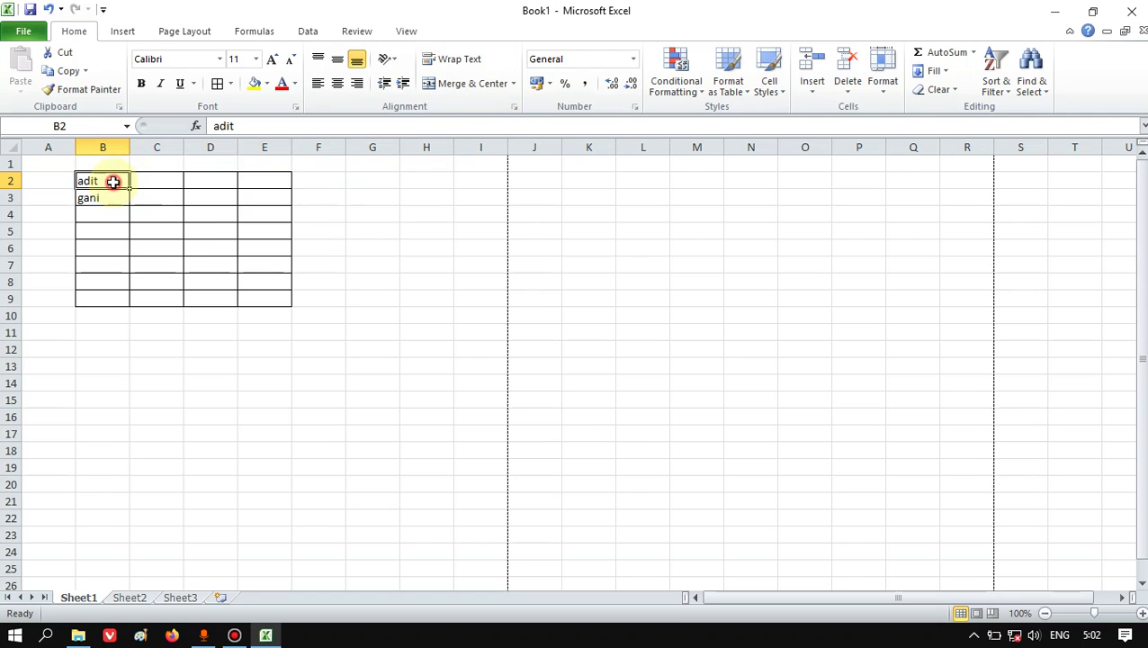
left_click_drag(114, 182, 266, 194)
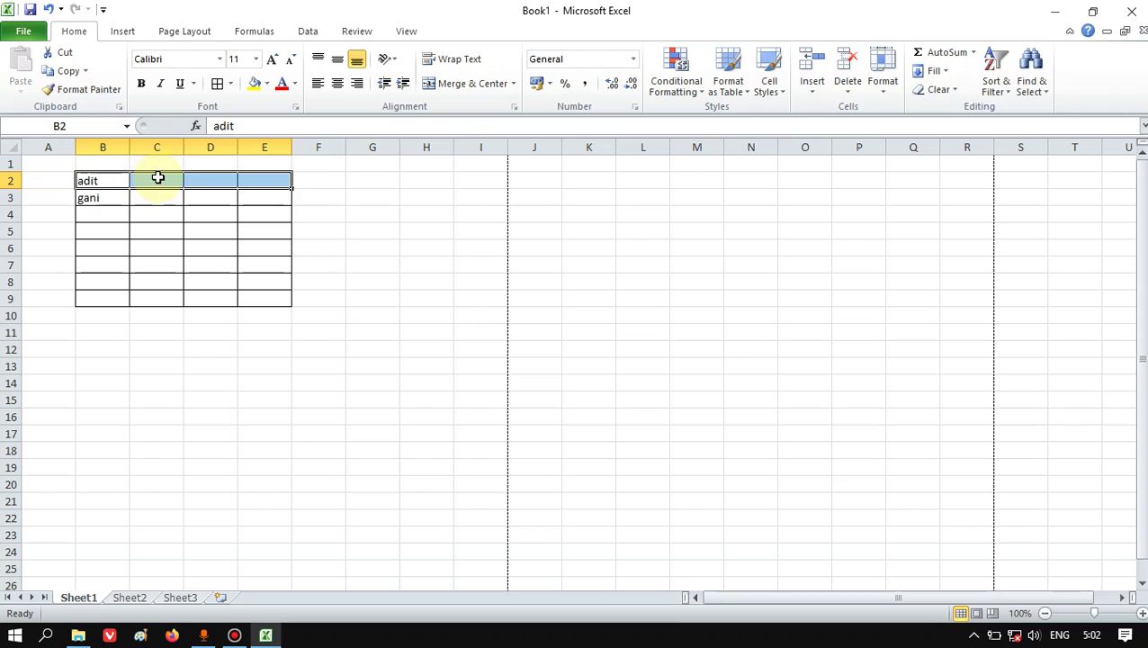
left_click(514, 85)
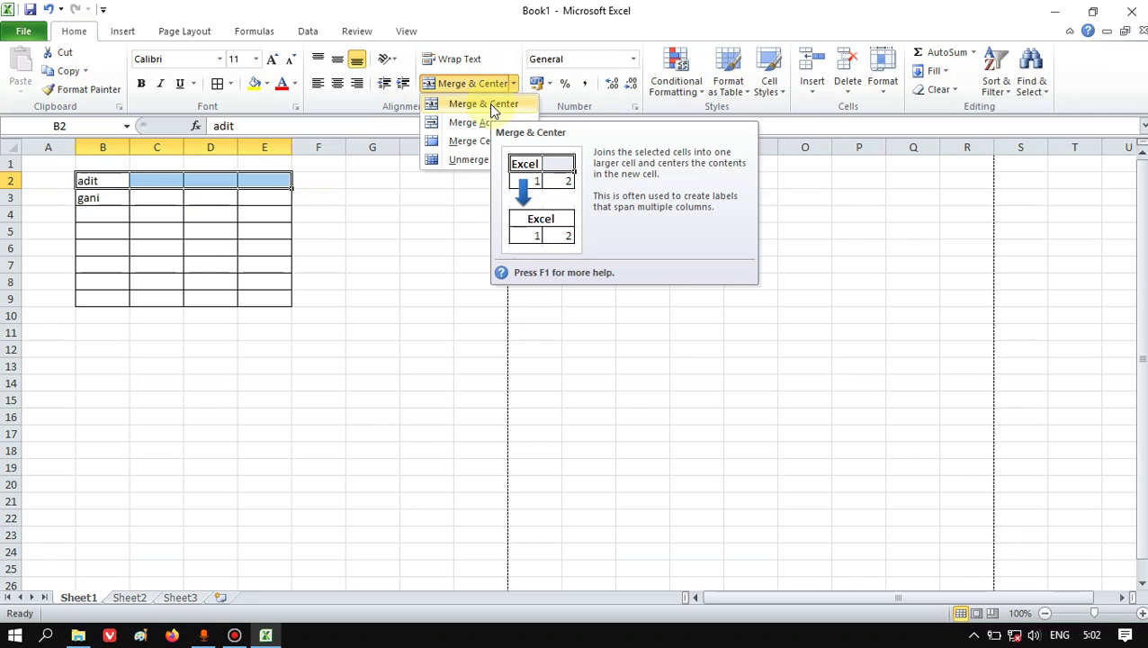
left_click(489, 104)
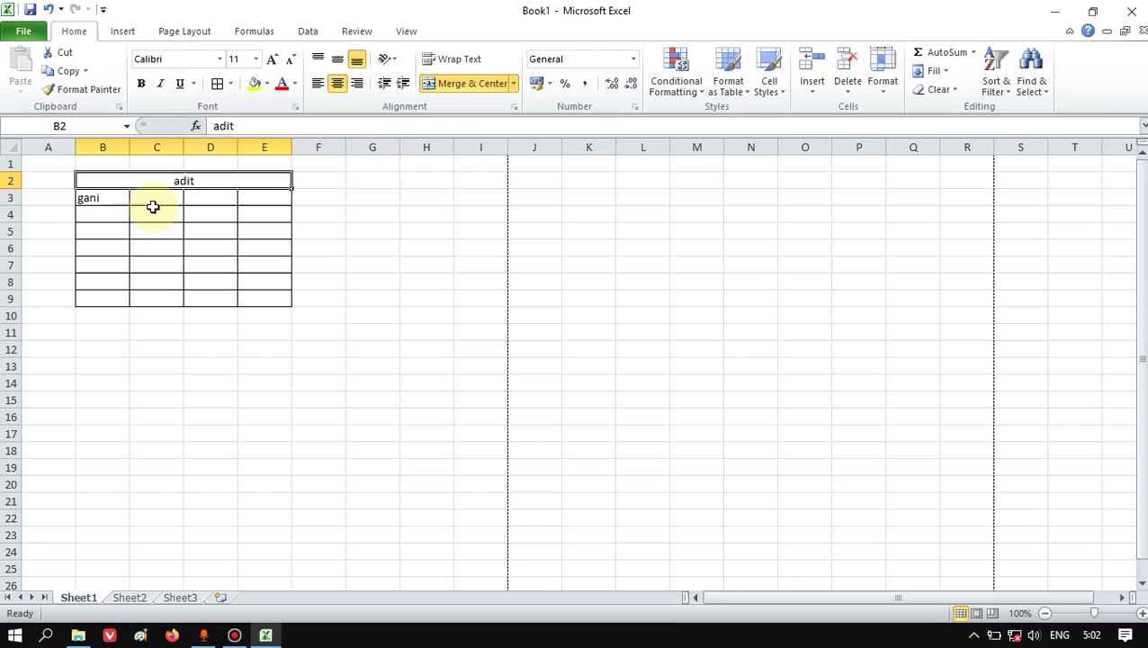
Merge and center the cells B3:E3 and check both merged rows by selecting them.
left_click_drag(103, 197, 251, 194)
left_click(452, 84)
left_click(311, 268)
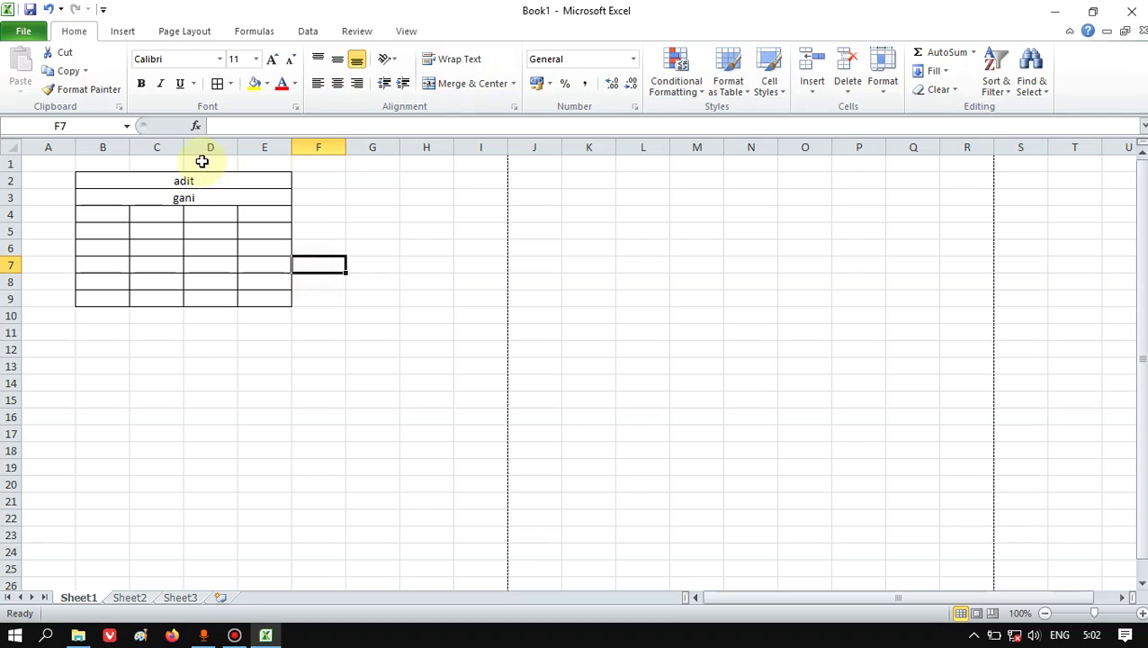
left_click(206, 179)
left_click(215, 194)
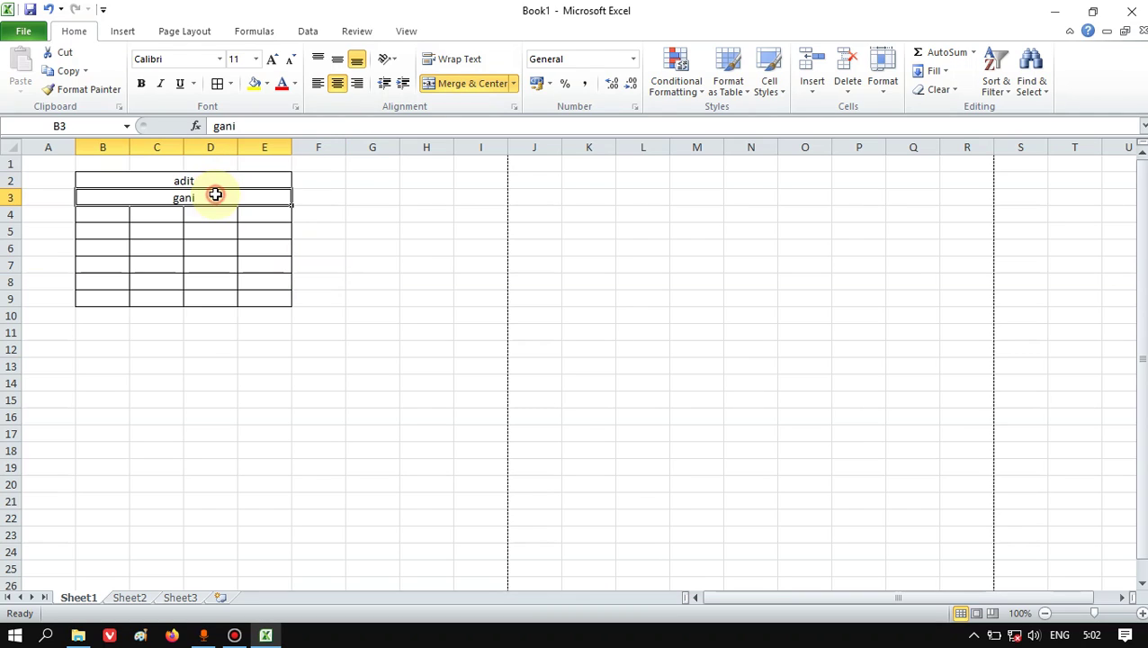
left_click(215, 181)
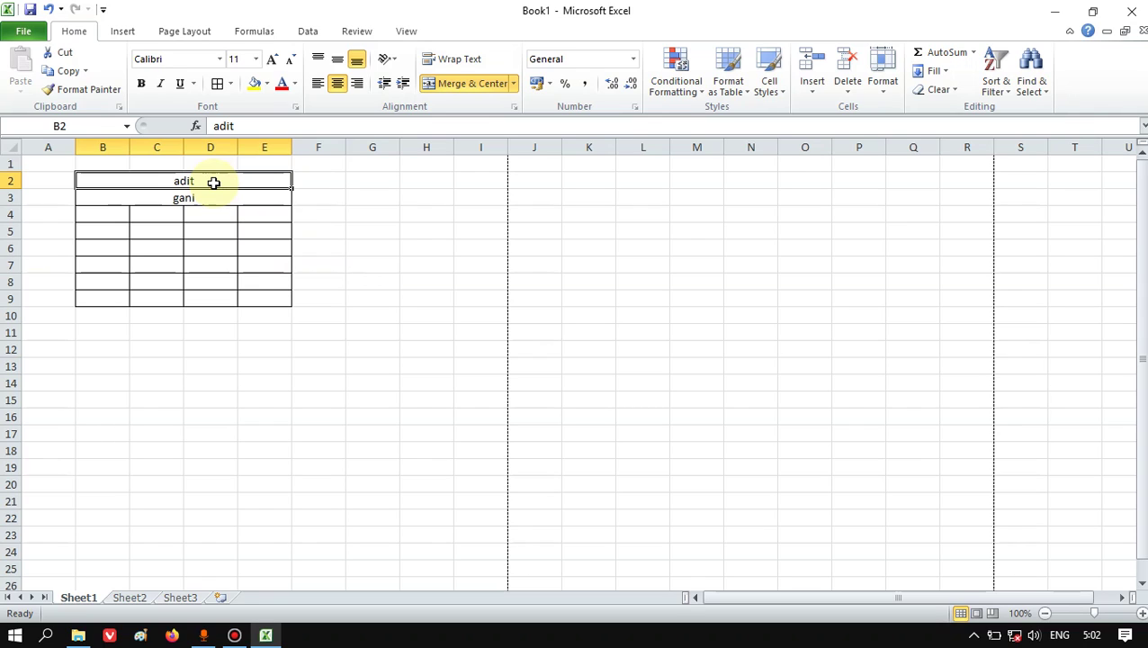
Create a second bordered table by applying All Borders to the range B11:E17.
left_click(119, 328)
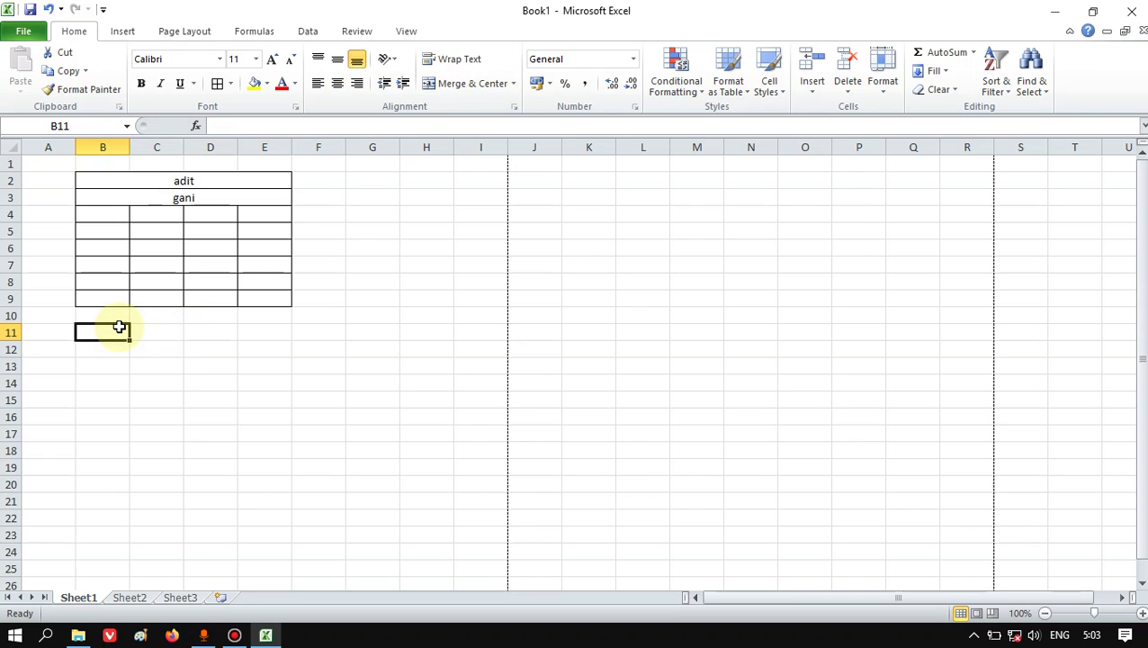
left_click_drag(112, 330, 275, 440)
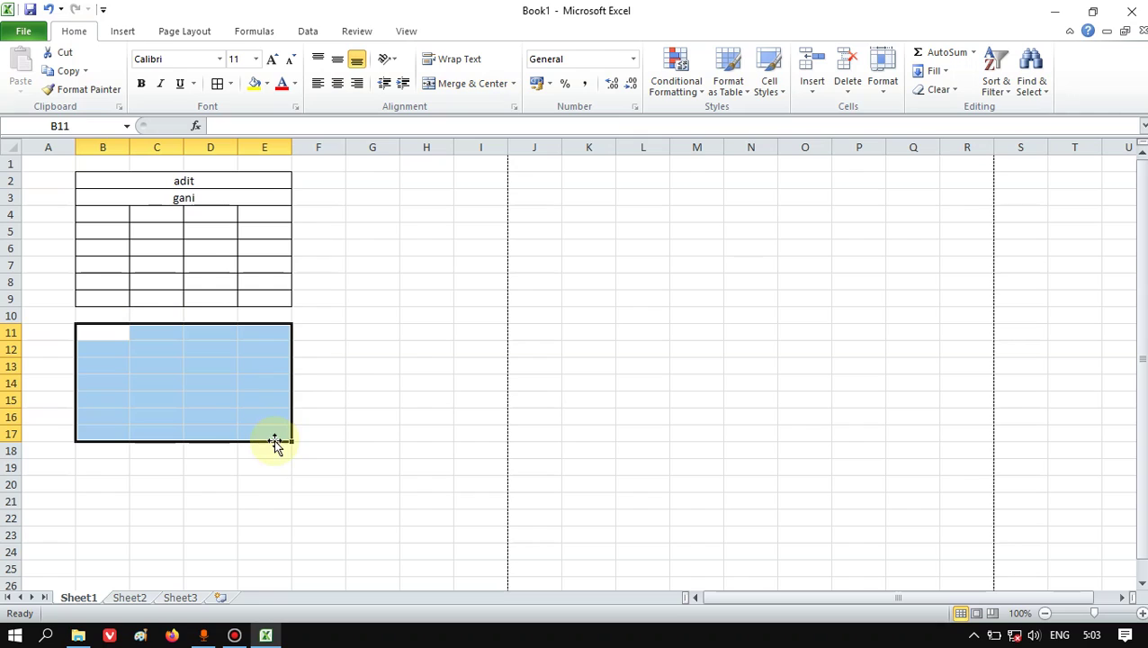
left_click(217, 84)
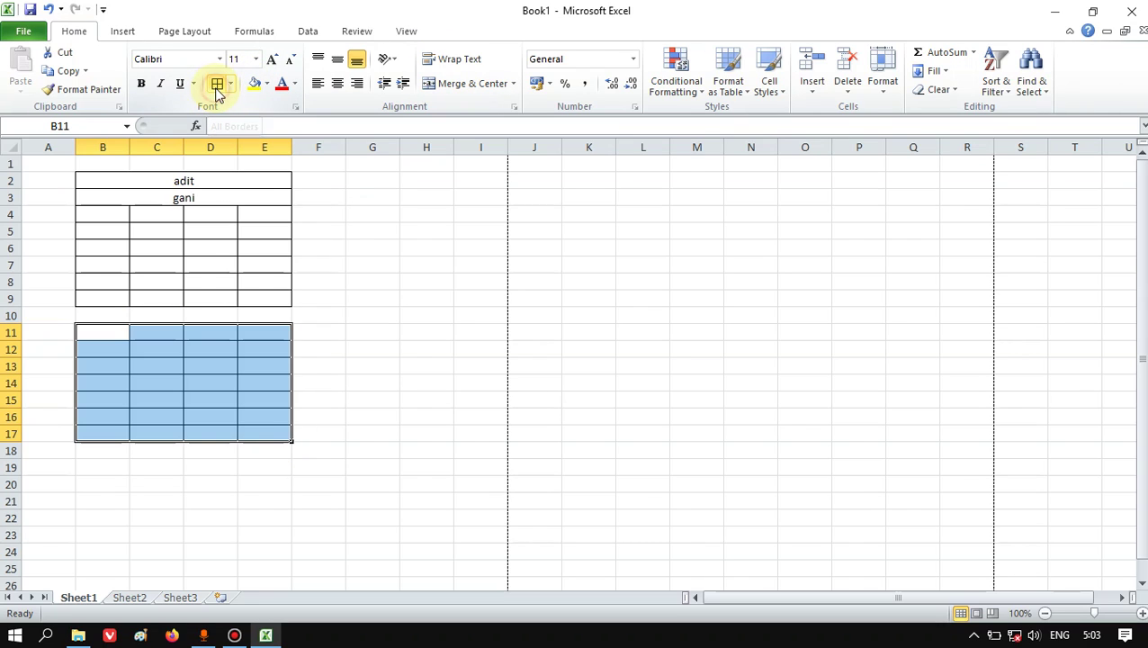
Merge and center B11:E11 and B12:E12 separately as the first two rows of the second table.
left_click_drag(95, 333, 266, 333)
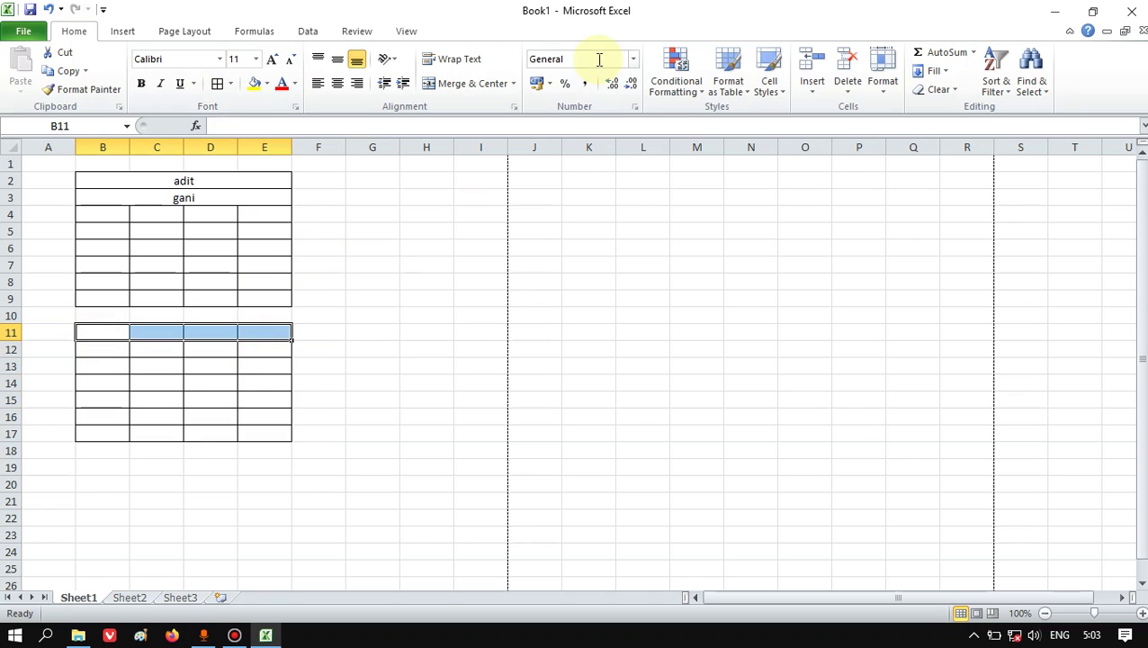
left_click(485, 84)
left_click_drag(106, 347, 257, 341)
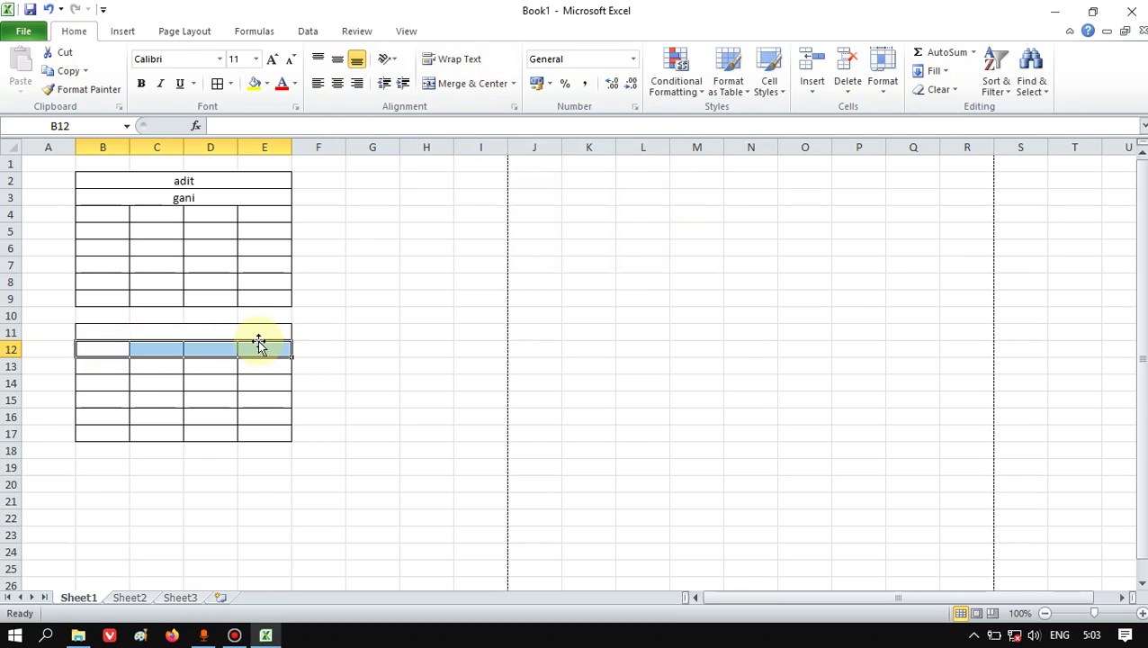
left_click(456, 85)
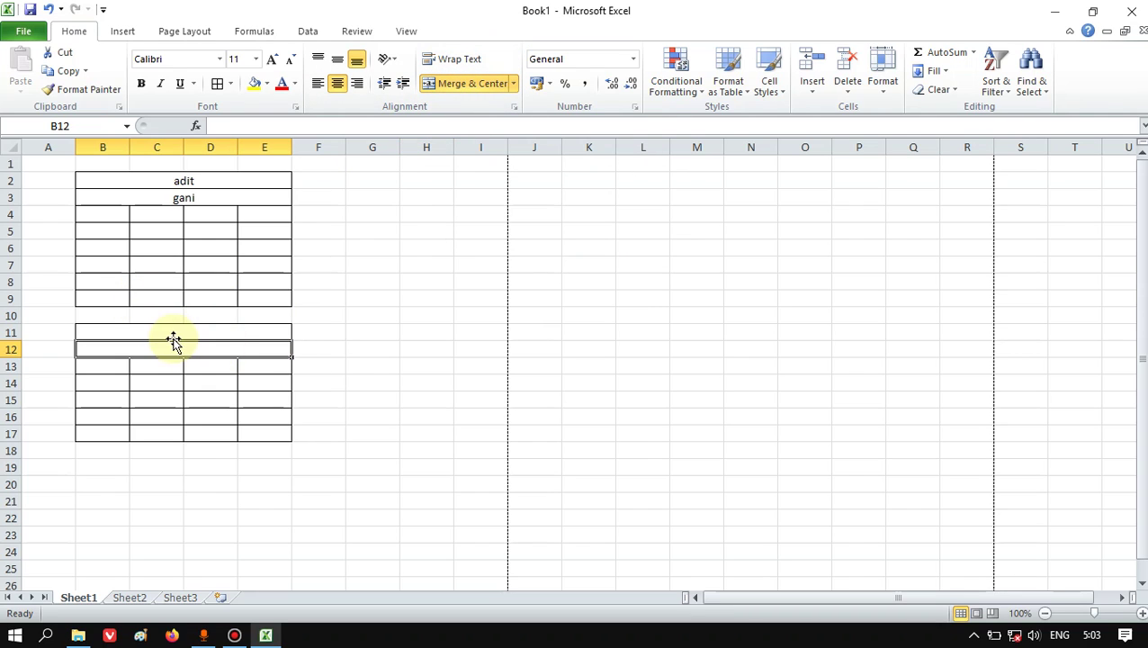
double_click(179, 327)
left_click(463, 265)
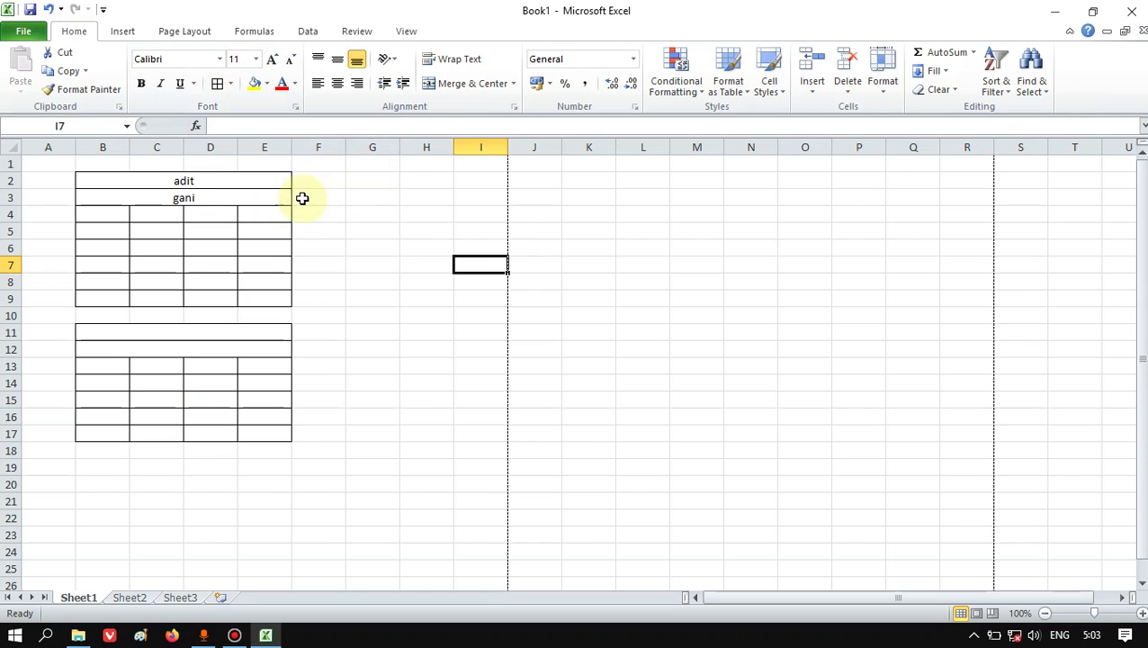
left_click_drag(374, 184, 499, 302)
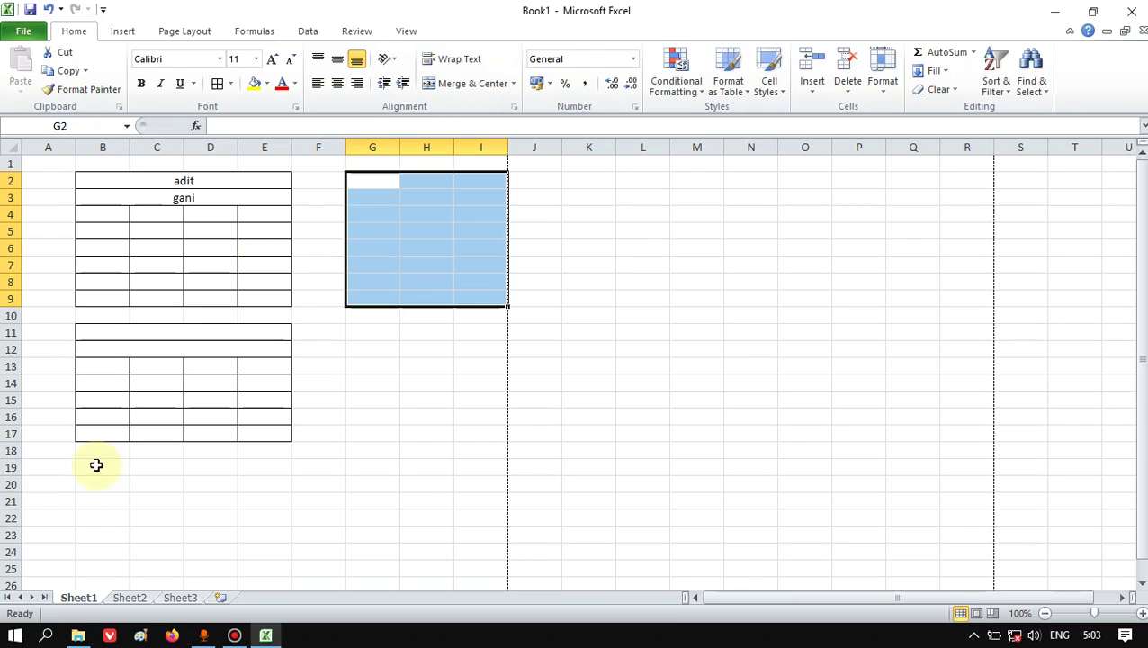
left_click_drag(95, 465, 269, 461)
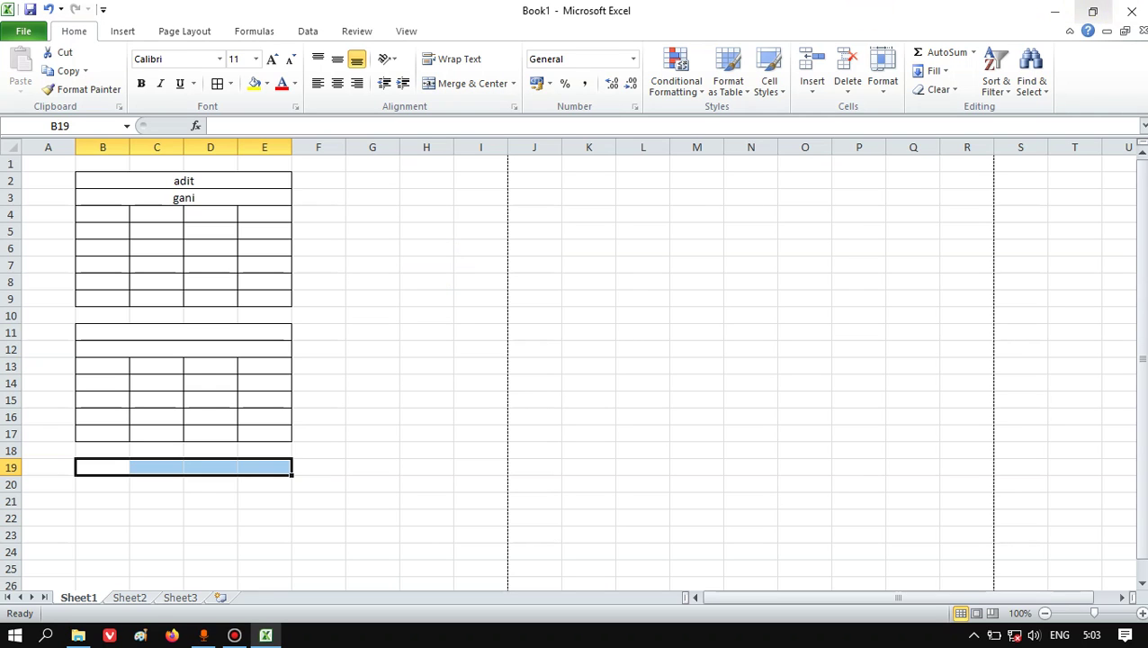
Close the workbook and Excel without saving the changes.
left_click(1130, 11)
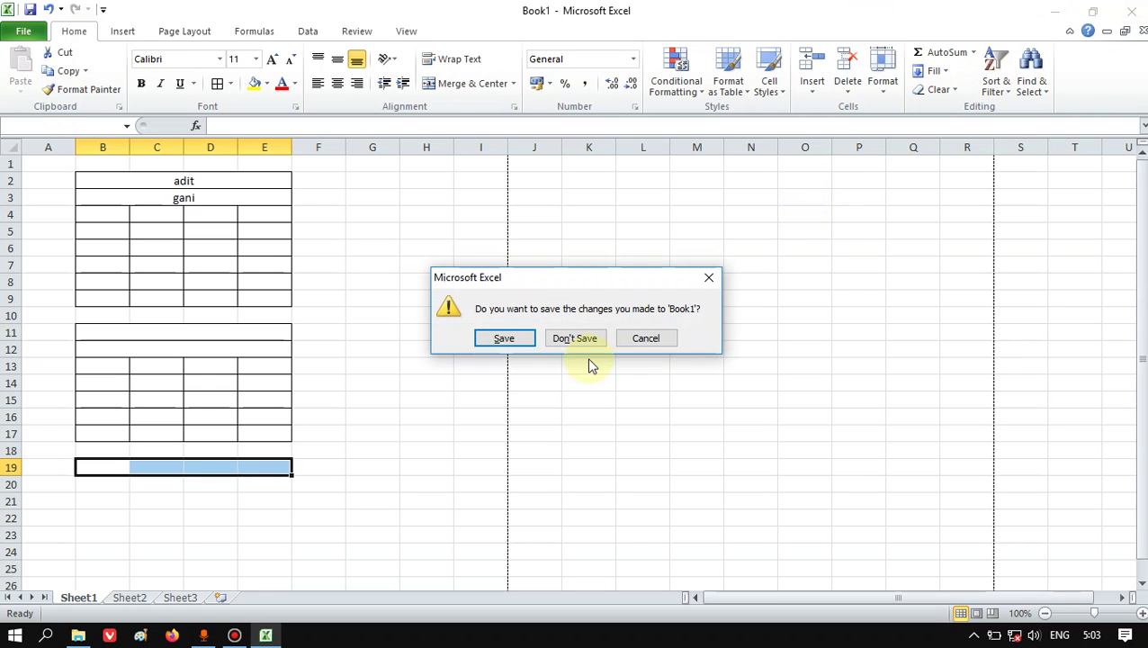
left_click(576, 338)
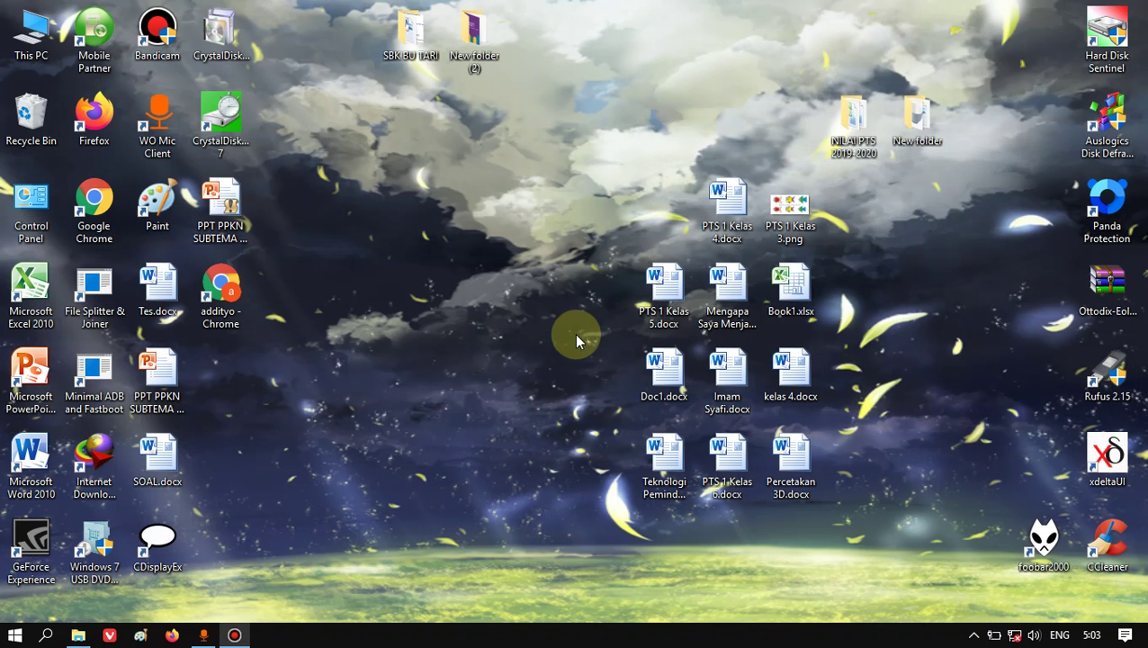